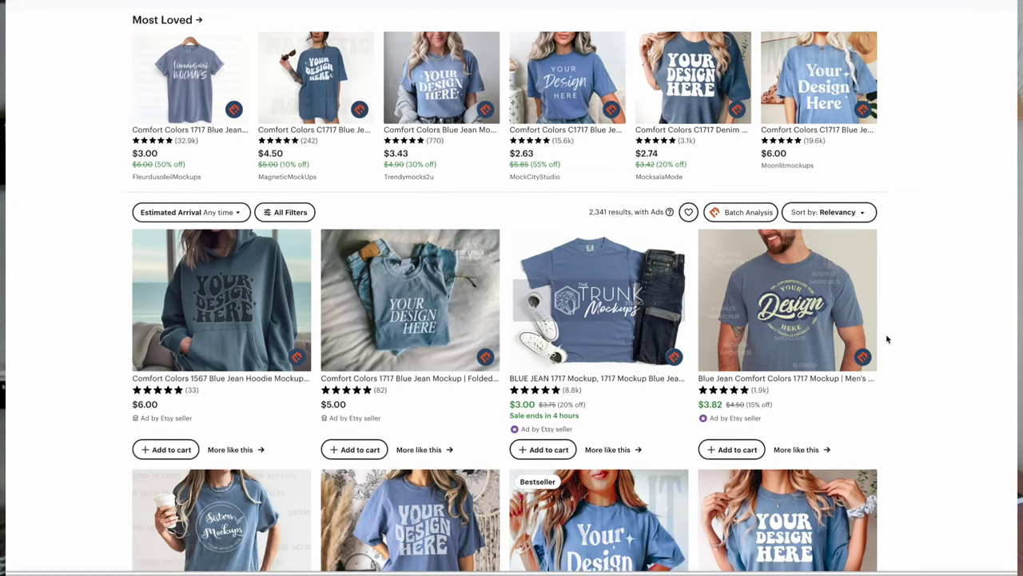
Scroll down through the comfortcolors.com home page
scroll(886, 339, down, 5)
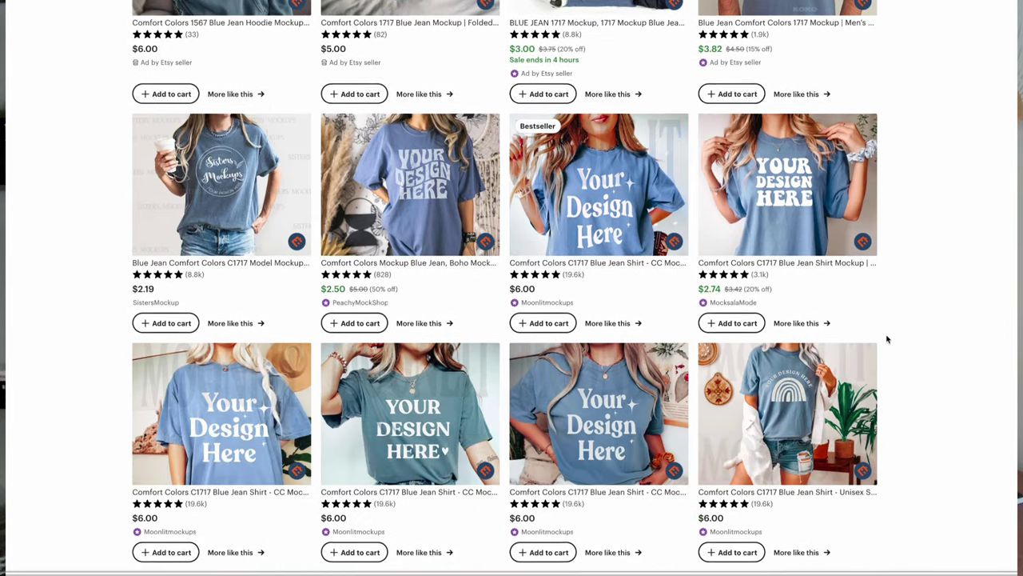
scroll(886, 339, down, 3)
scroll(887, 339, down, 3)
scroll(887, 339, down, 4)
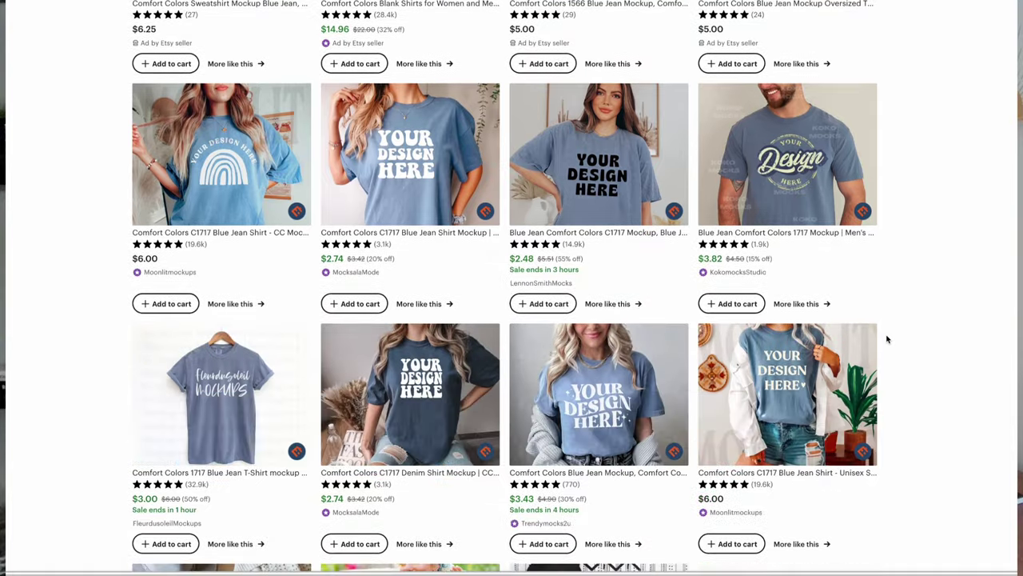
scroll(887, 339, down, 4)
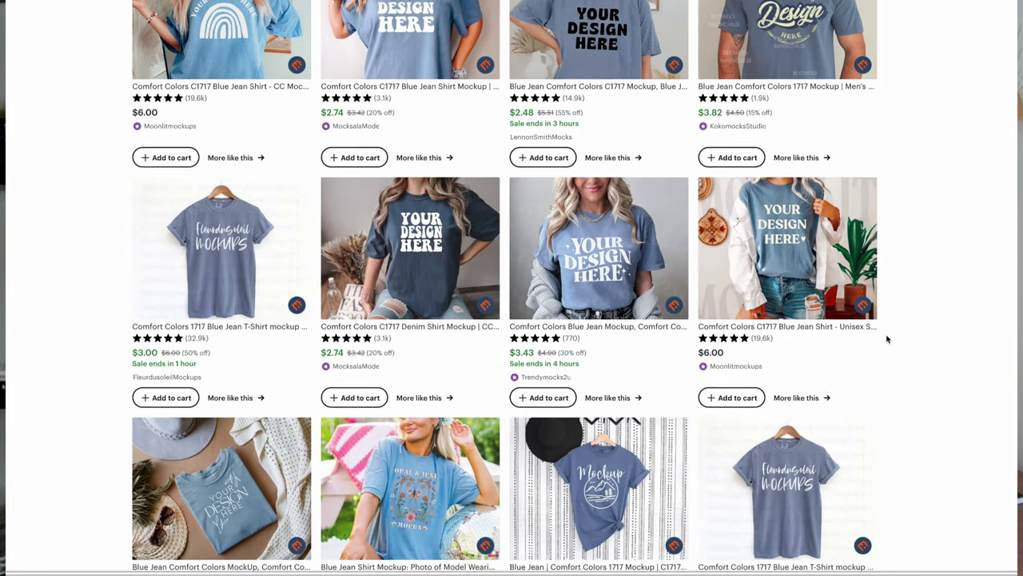
scroll(887, 339, down, 1)
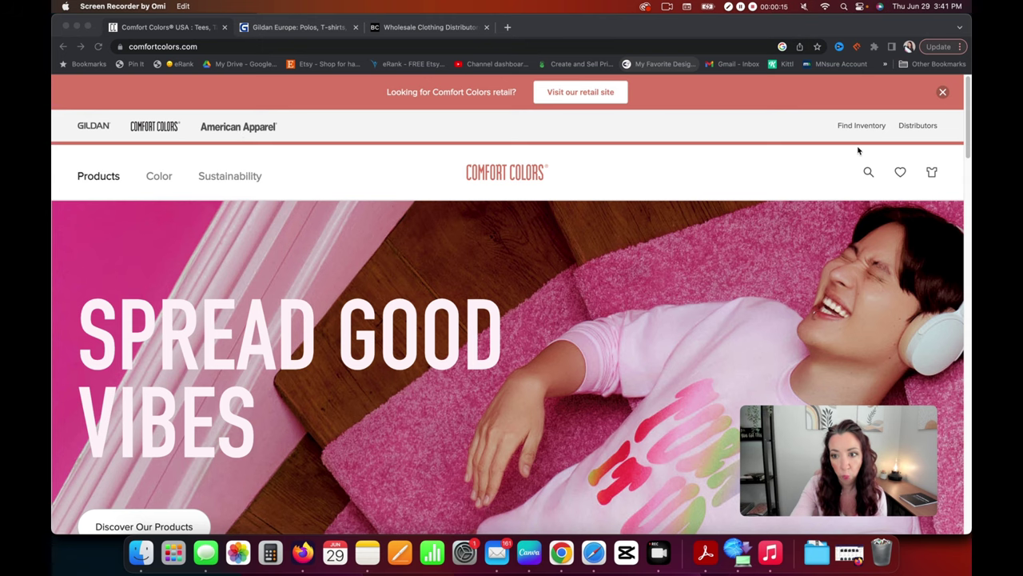
Open Marketing Tools from the Comfort Colors footer to reach the 2023 Style & Color Guide
scroll(850, 145, down, 8)
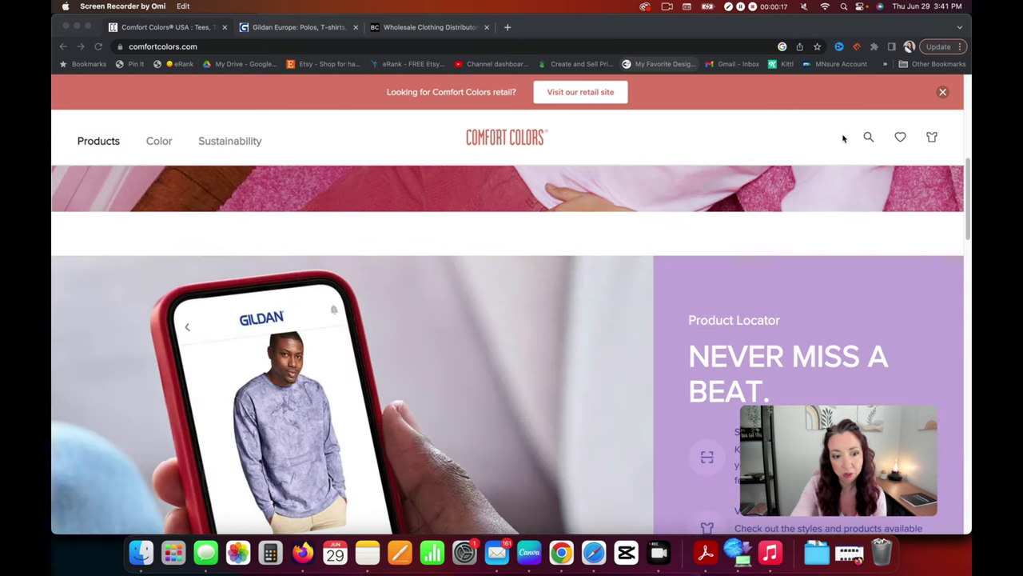
scroll(846, 140, down, 10)
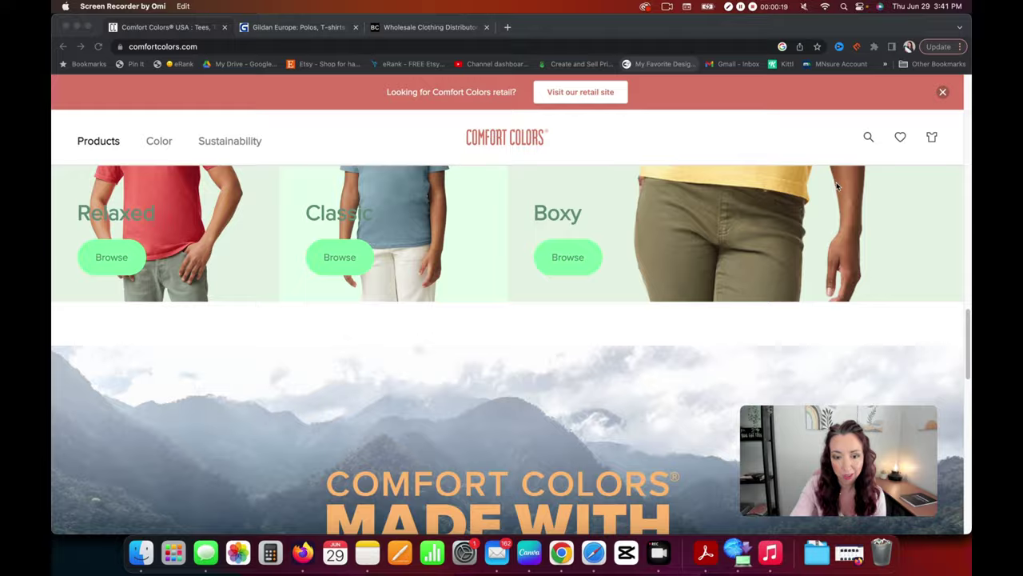
scroll(826, 235, down, 15)
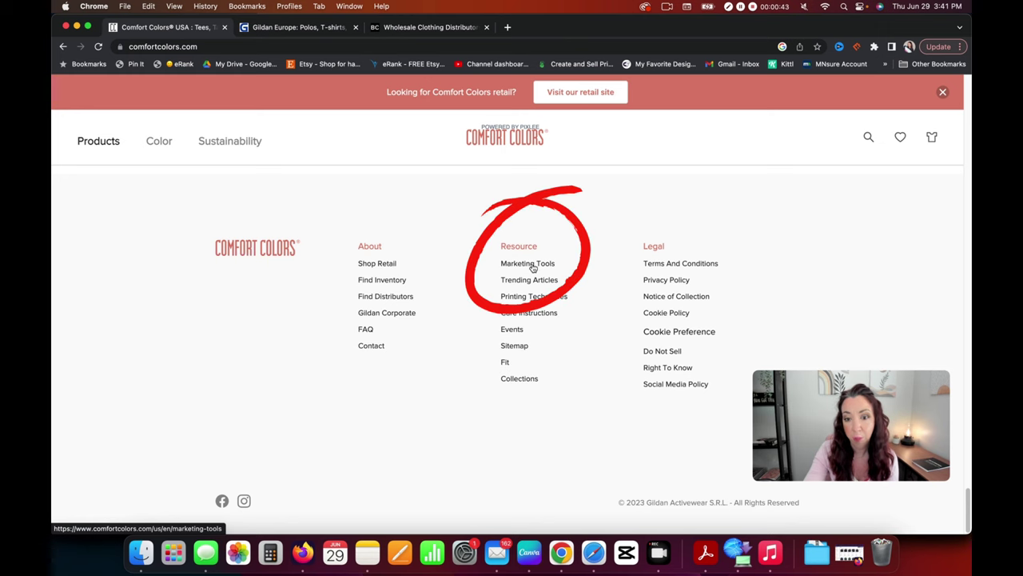
click(532, 267)
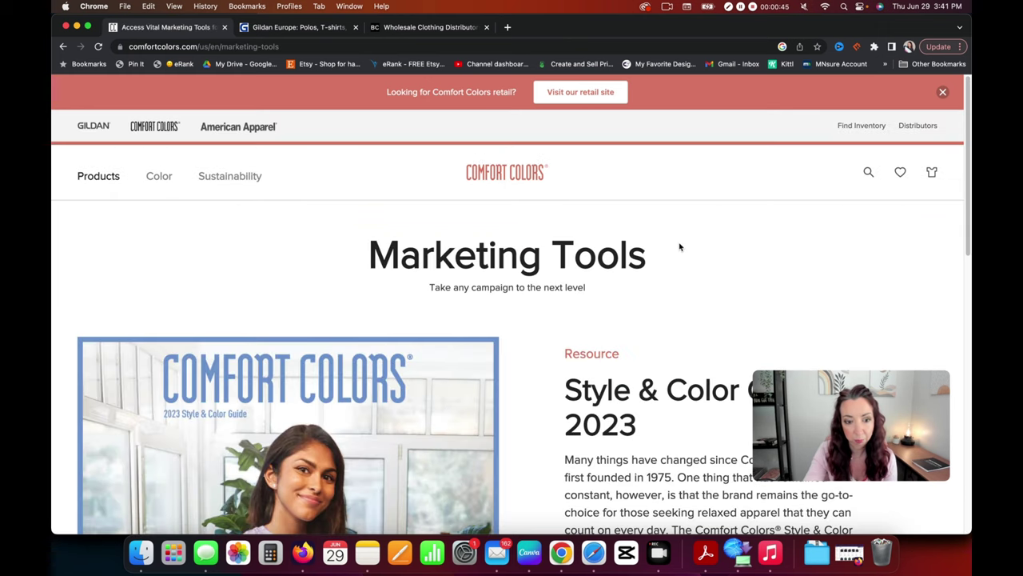
scroll(679, 248, down, 5)
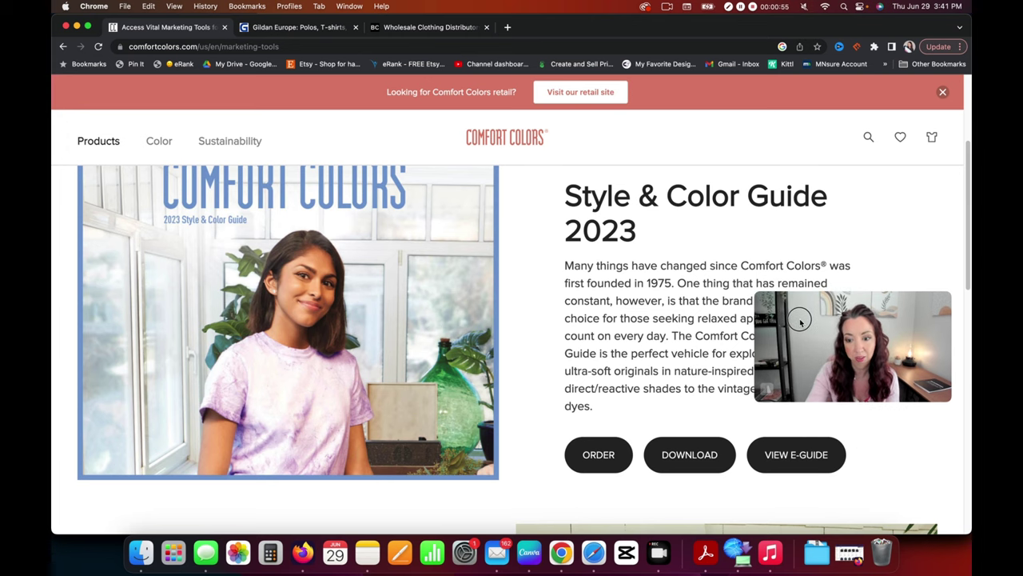
Check out the Style & Color Guide 2023 with free shipping and place the $0.00 order
click(598, 454)
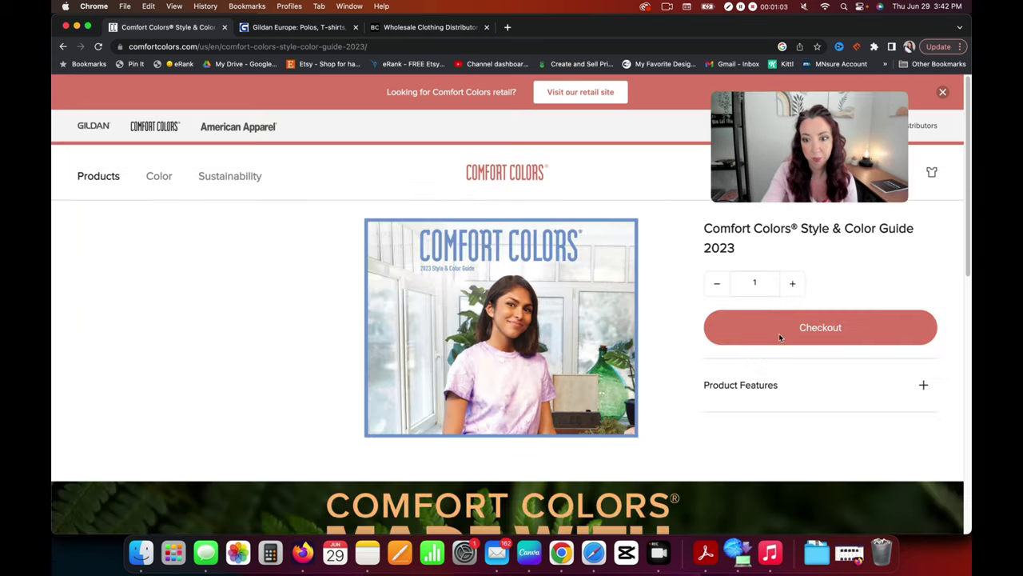
click(827, 335)
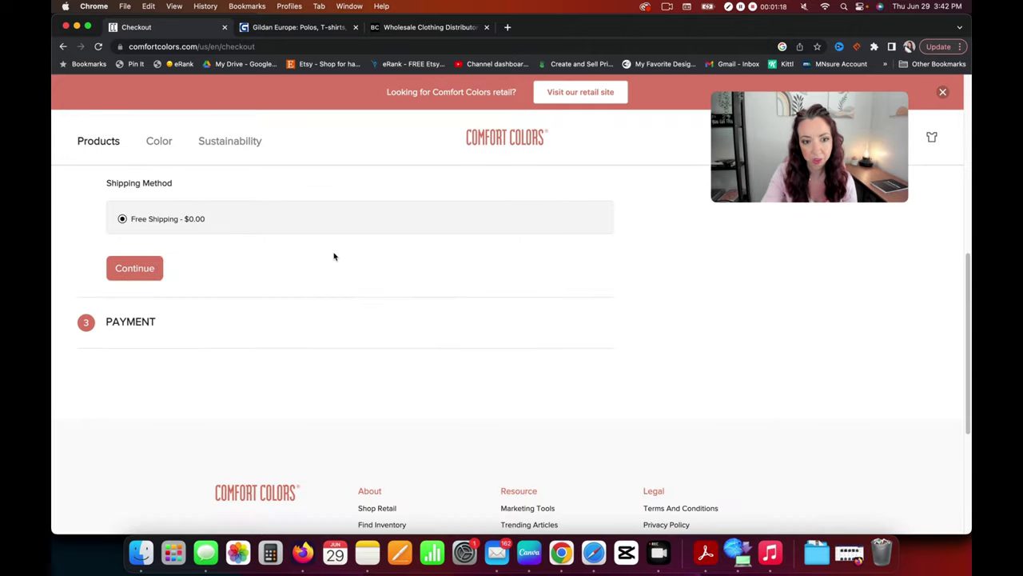
click(144, 266)
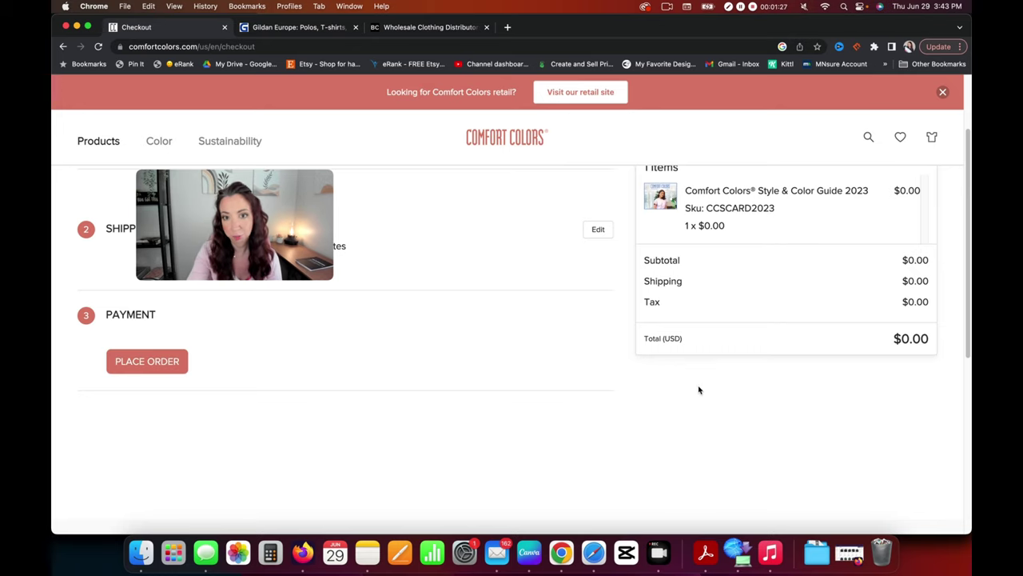
click(160, 369)
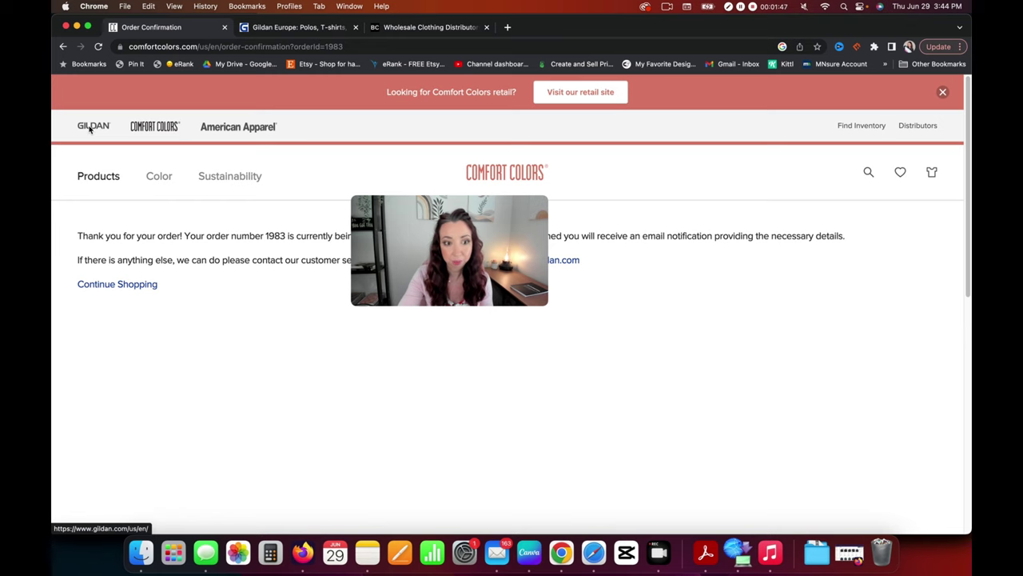
Go to the Gildan site and open its Marketing Tools page from the footer
click(90, 130)
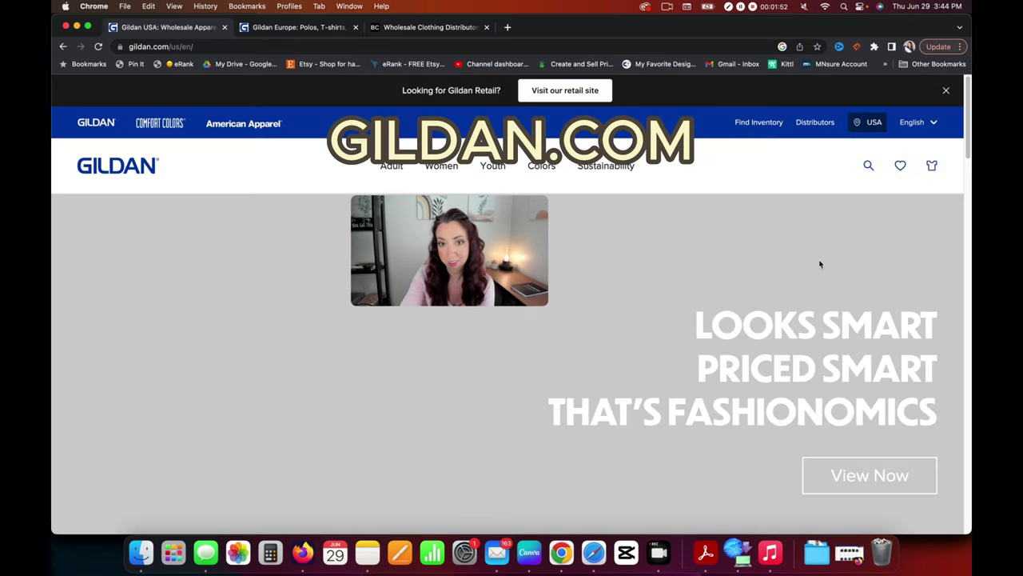
scroll(809, 254, down, 5)
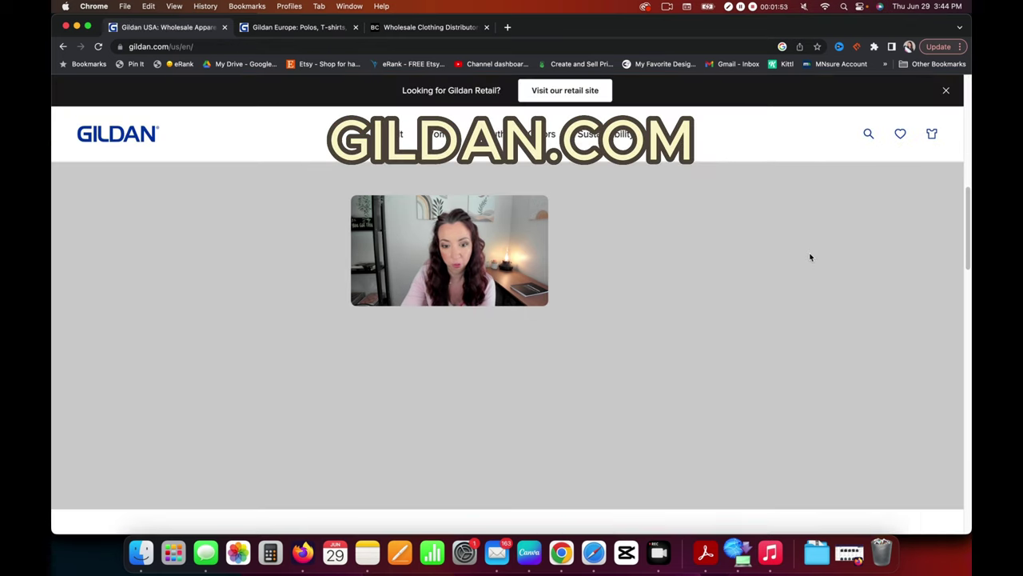
scroll(809, 254, down, 10)
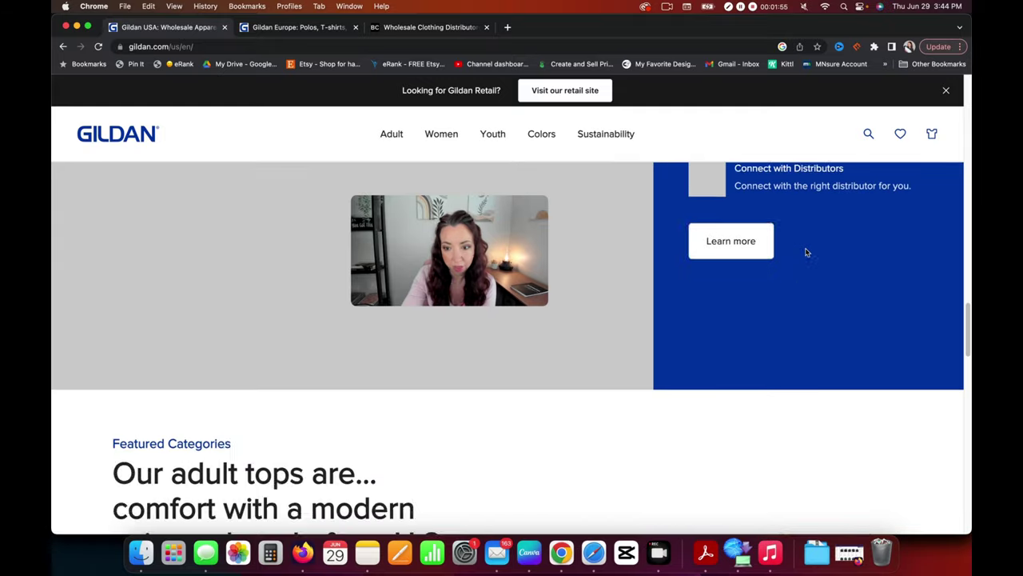
scroll(806, 252, down, 15)
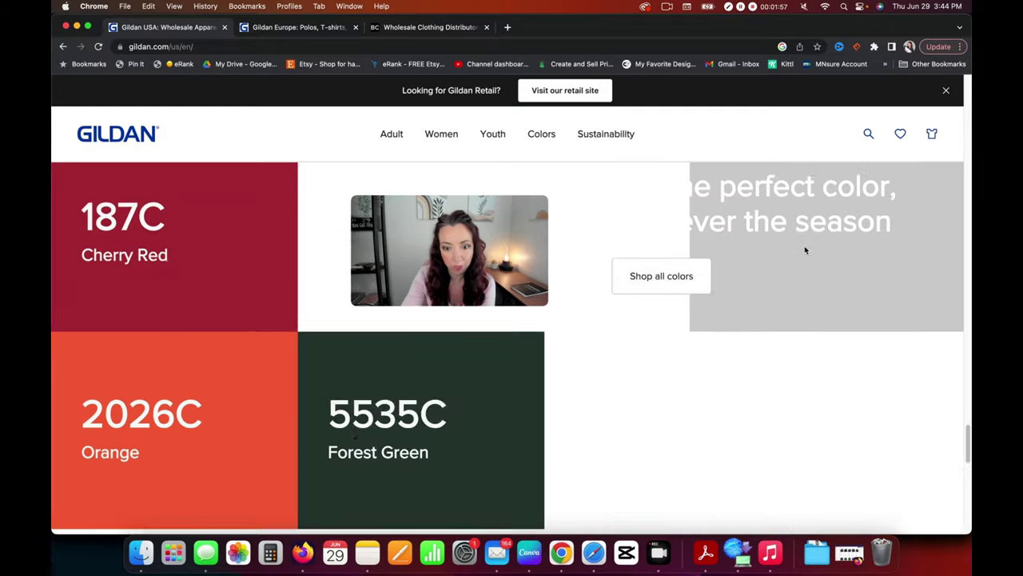
scroll(805, 251, down, 15)
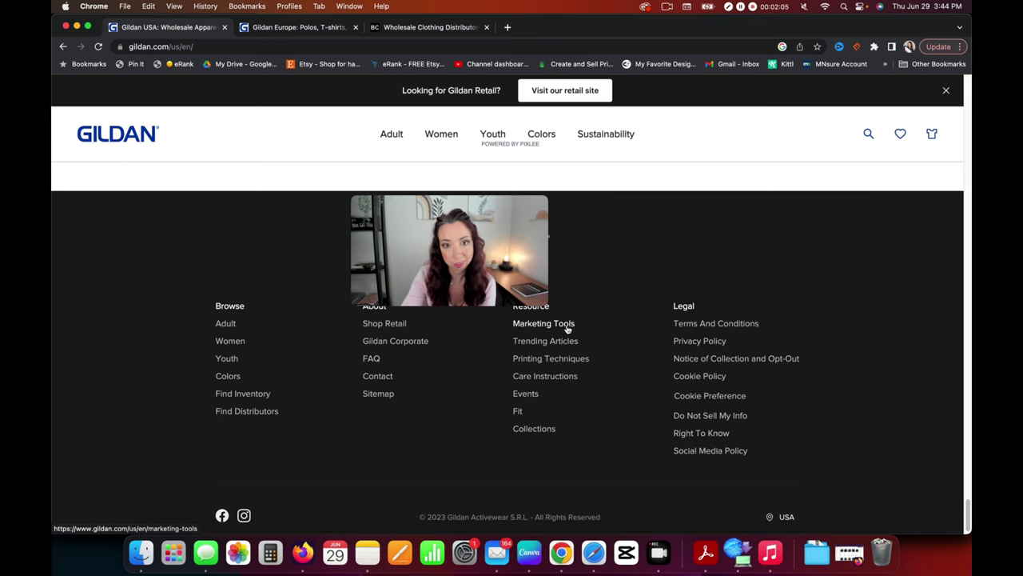
click(567, 323)
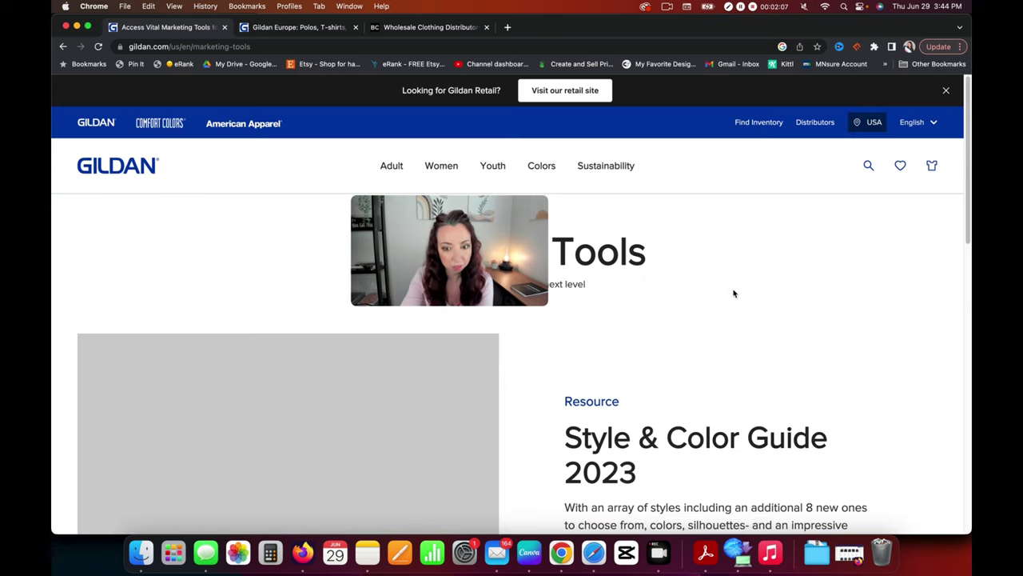
scroll(751, 277, down, 1)
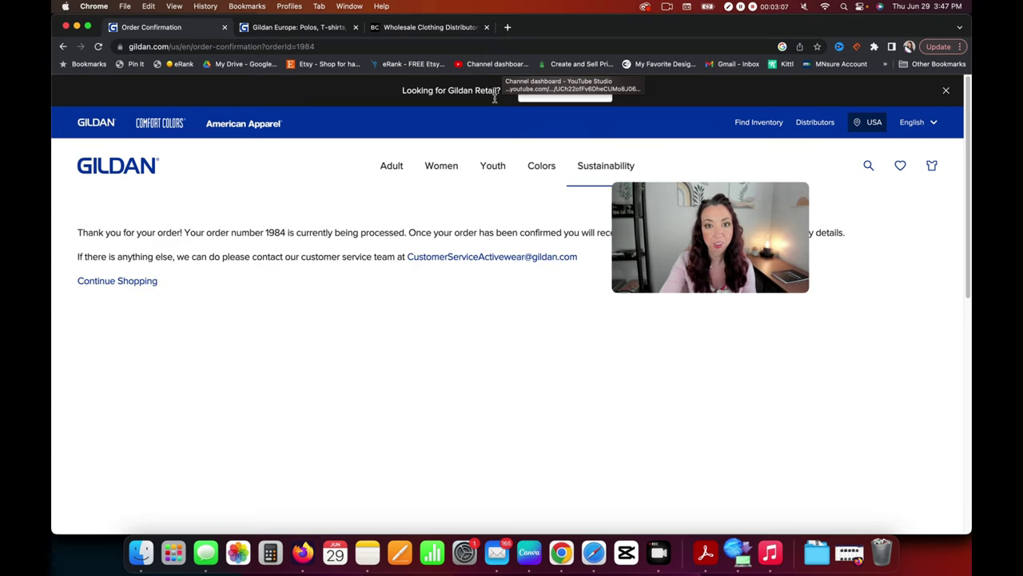
Switch to the Bella+Canvas wholesale site in the third tab
mouse_move(492, 165)
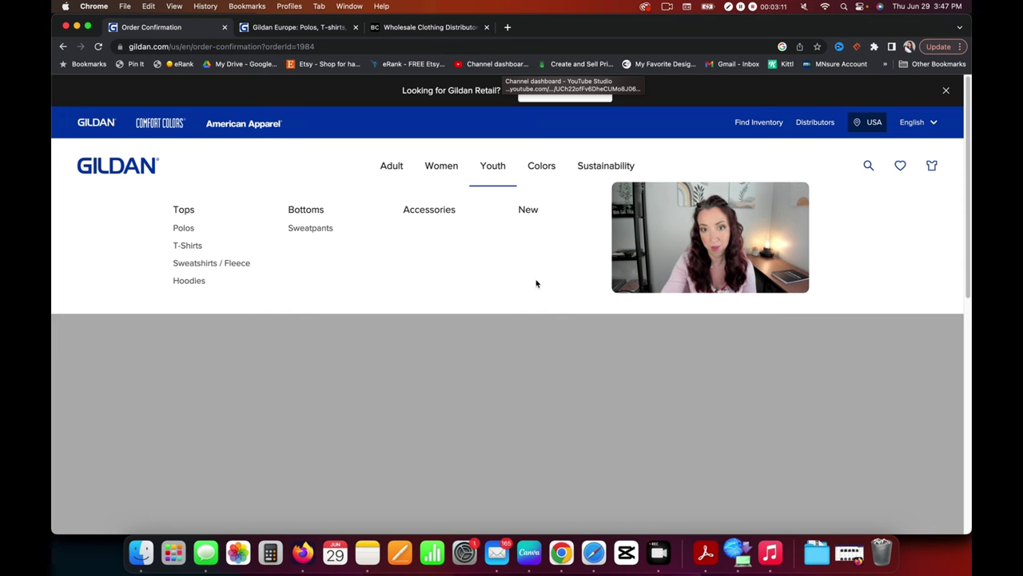
click(416, 28)
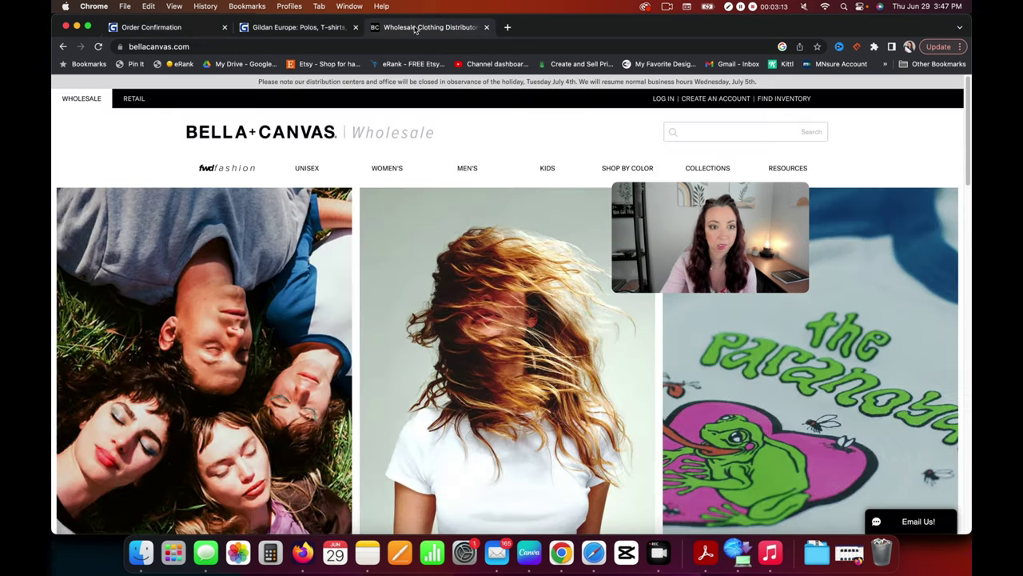
Open Order Catalogs/Color Cards under Resources and scroll to the request form
click(798, 169)
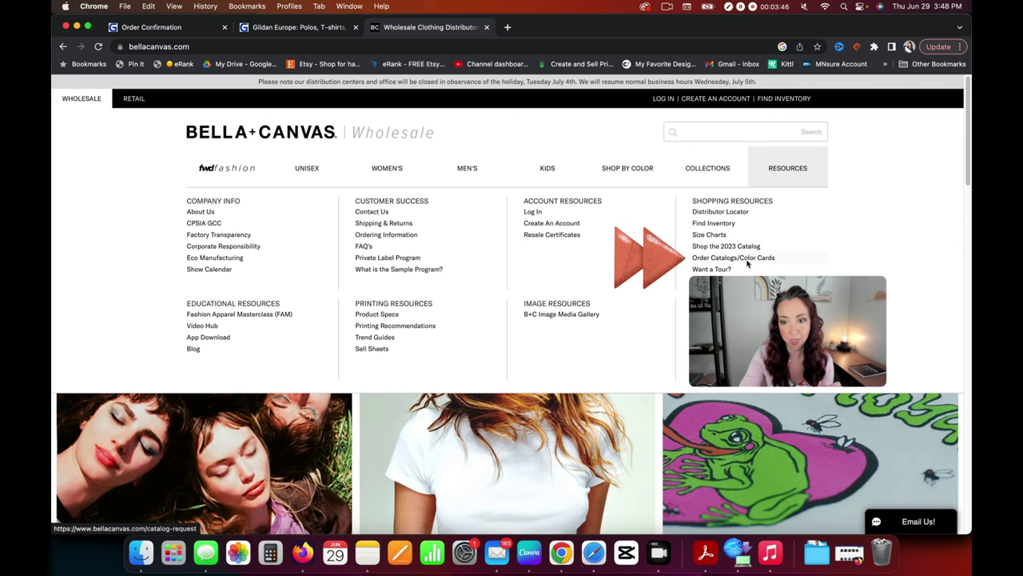
click(748, 260)
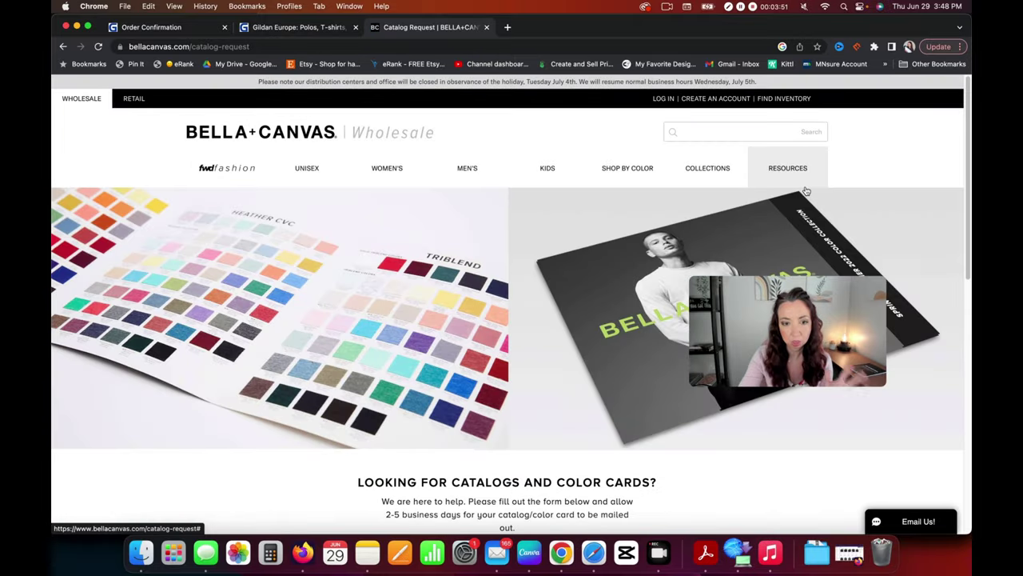
scroll(813, 163, down, 3)
scroll(809, 154, down, 3)
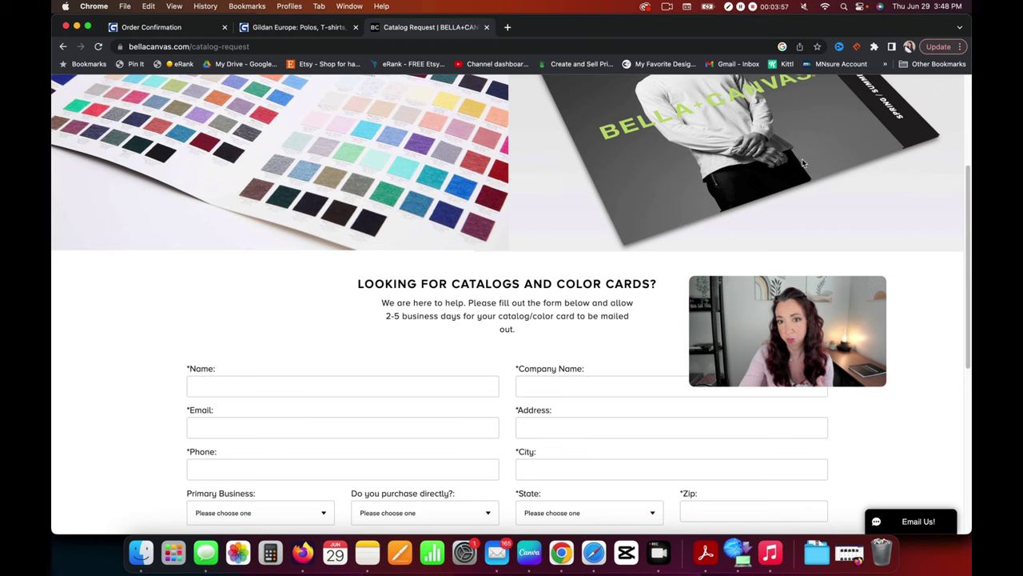
Set # of Catalogs to 1 and # of Color Cards to 1 on the request form
scroll(807, 156, down, 4)
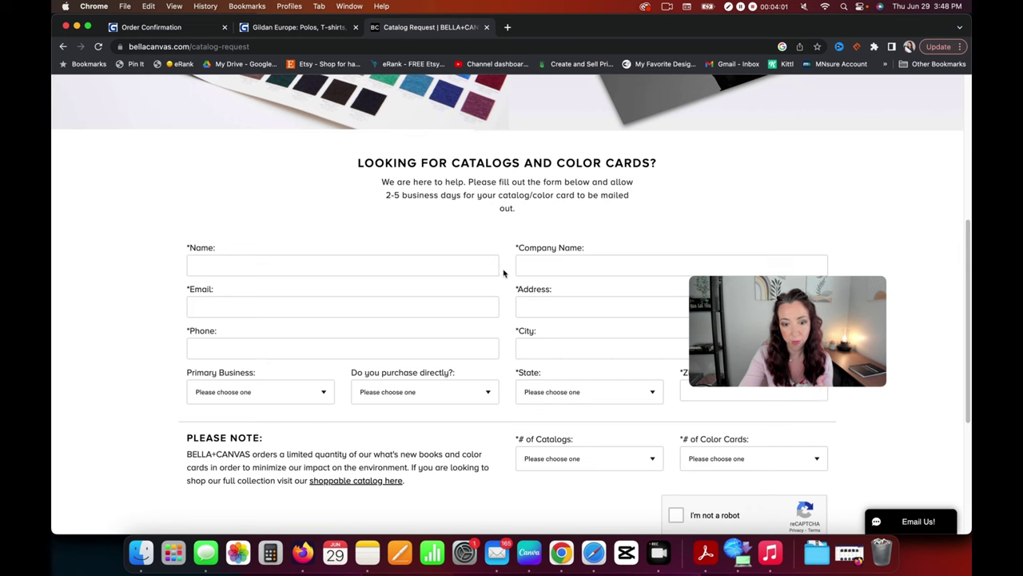
scroll(511, 304, down, 2)
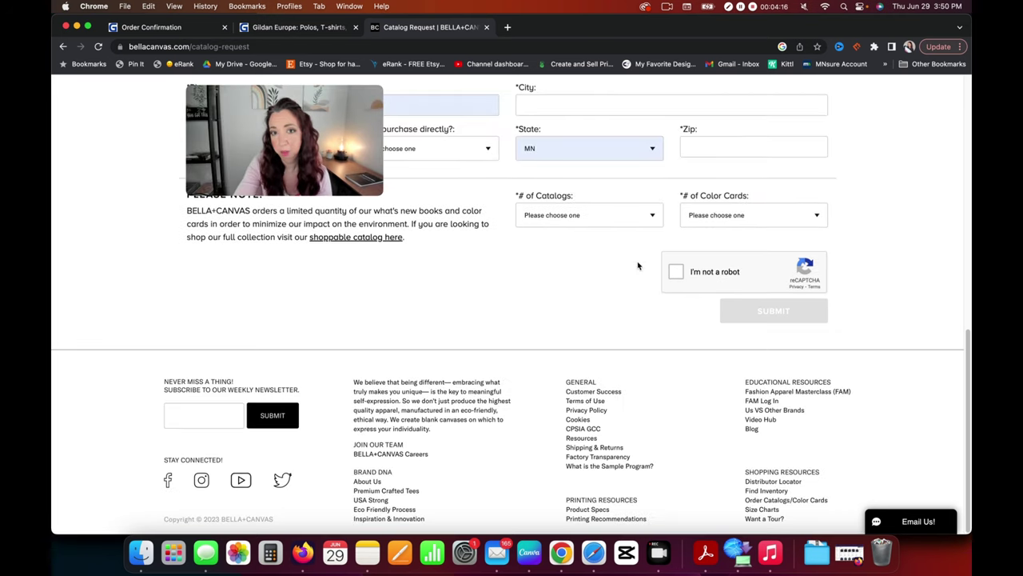
click(612, 220)
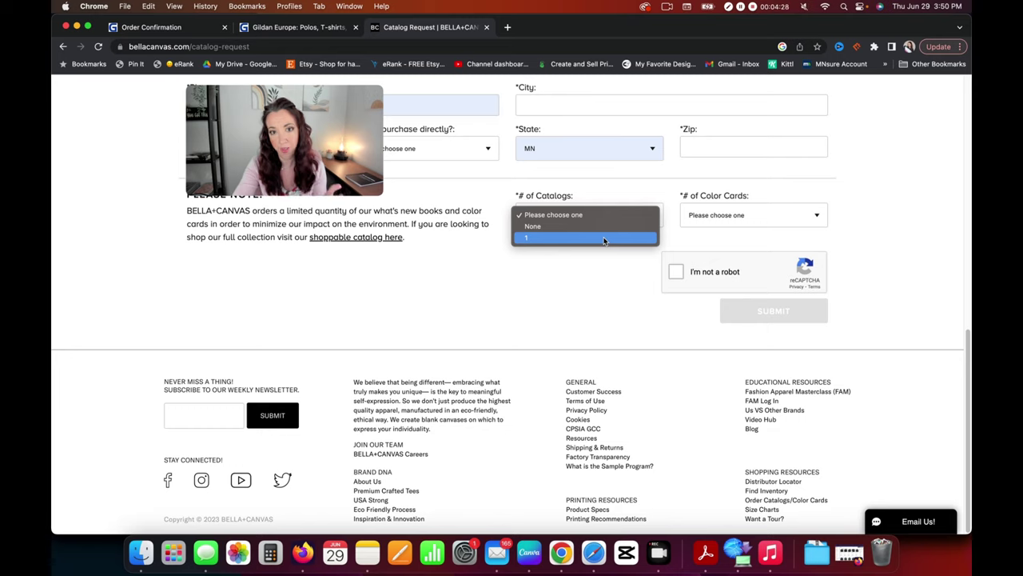
click(605, 238)
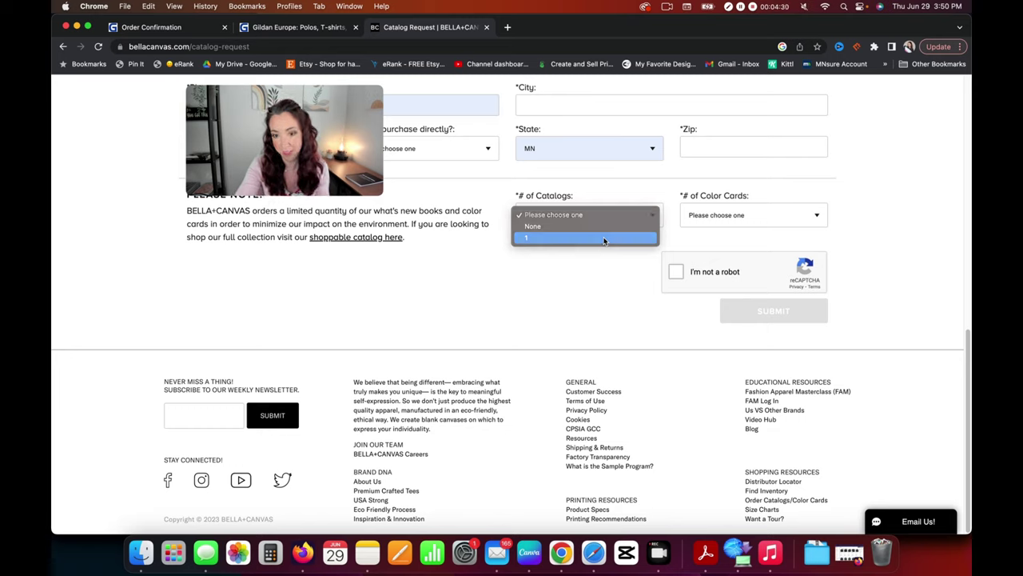
click(737, 216)
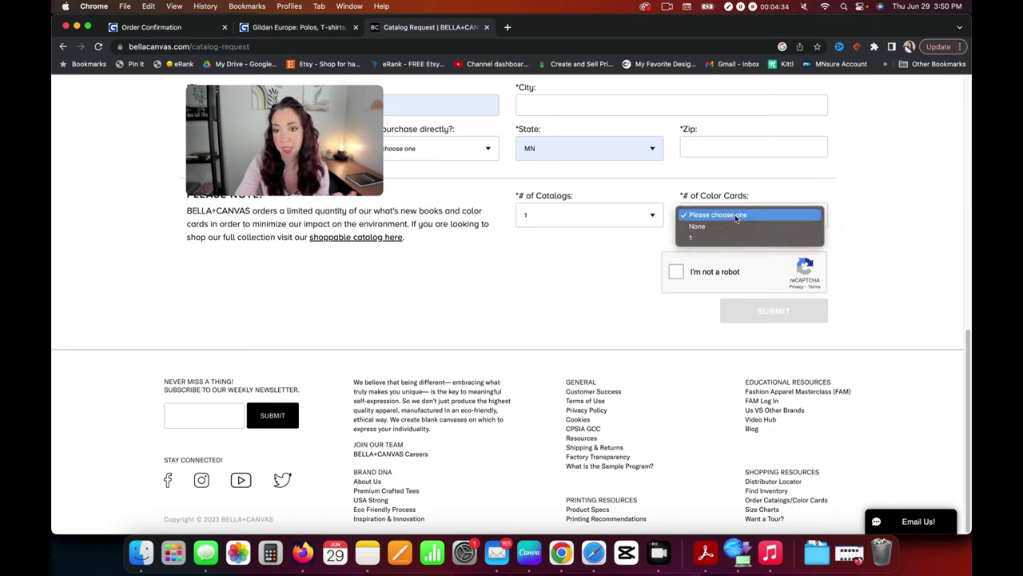
click(707, 238)
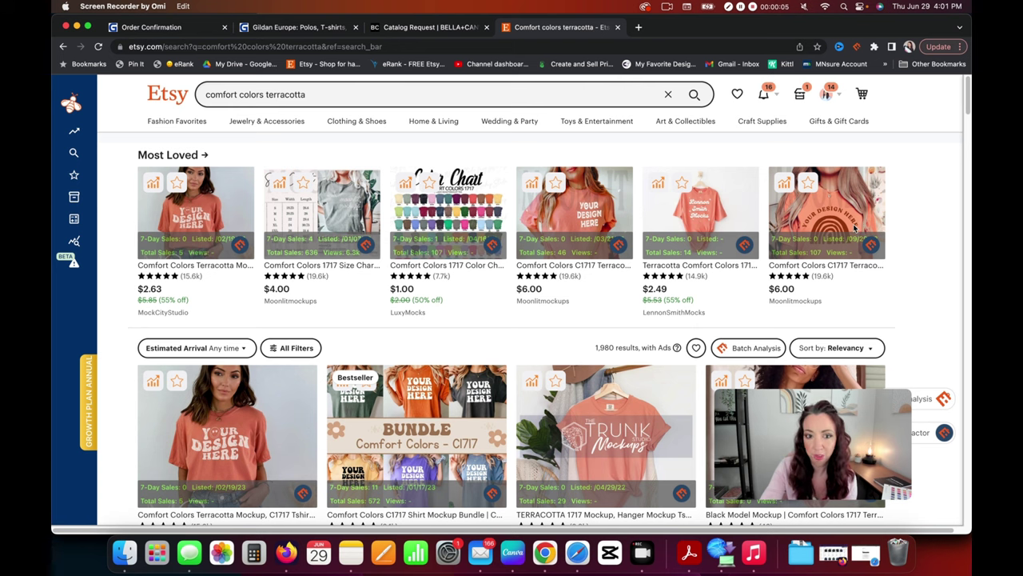
scroll(851, 229, down, 5)
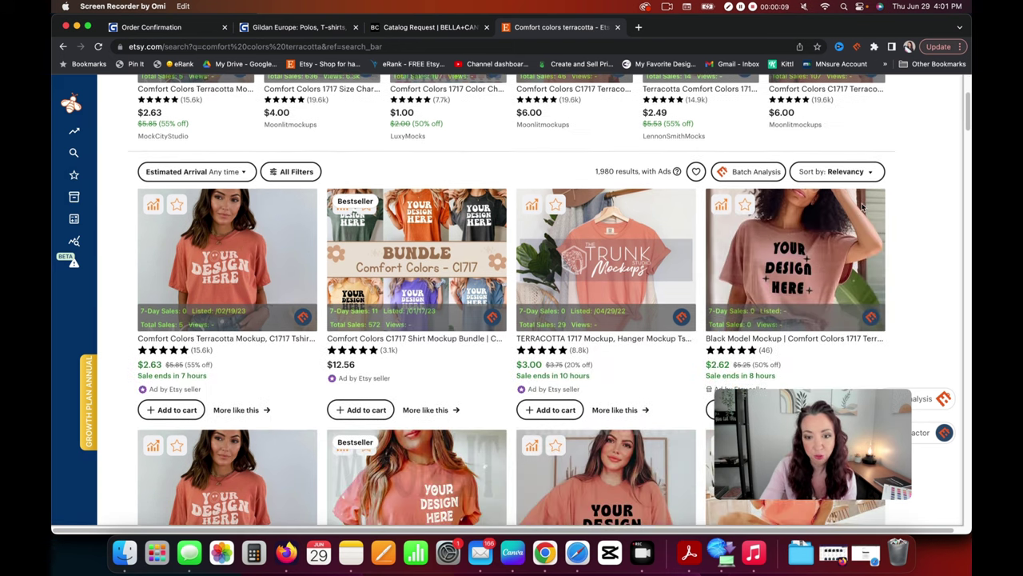
scroll(863, 209, down, 1)
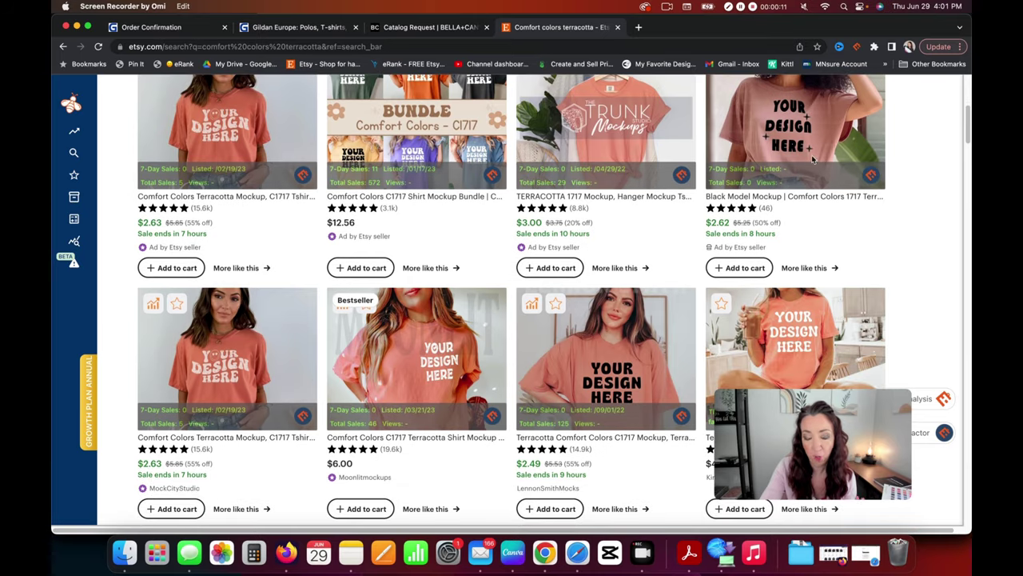
scroll(879, 193, up, 1)
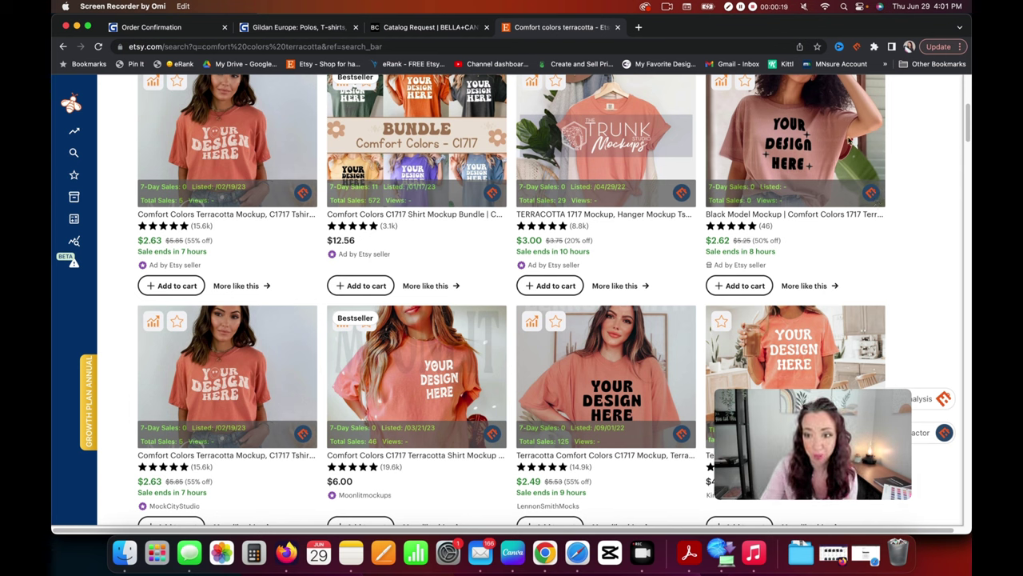
scroll(787, 136, up, 1)
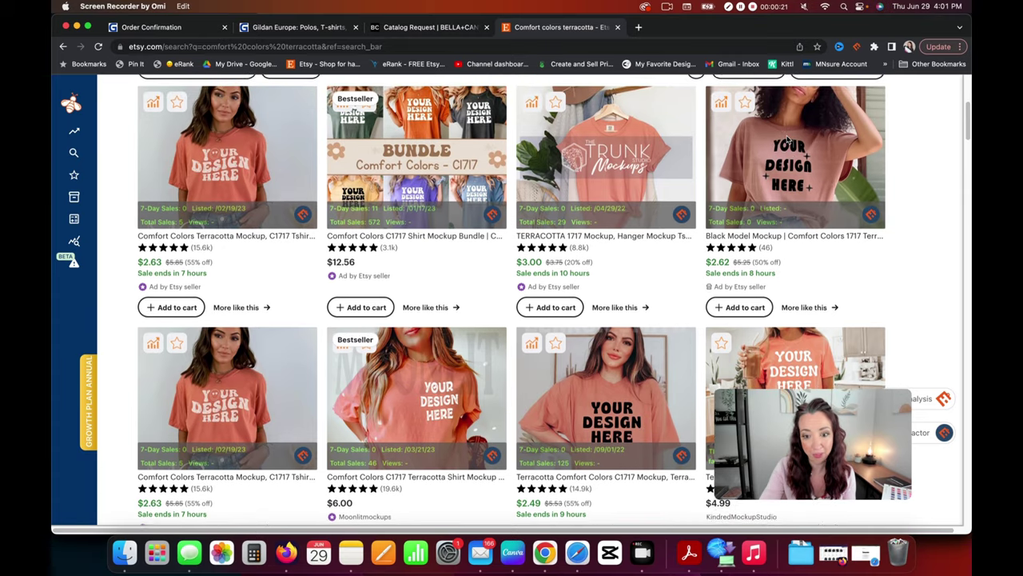
scroll(787, 135, down, 3)
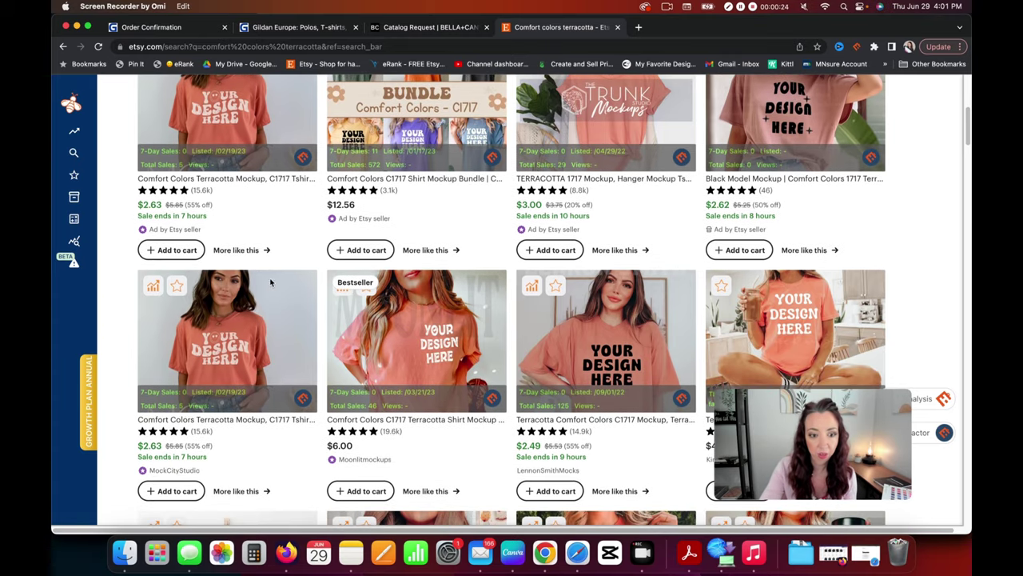
scroll(811, 290, down, 2)
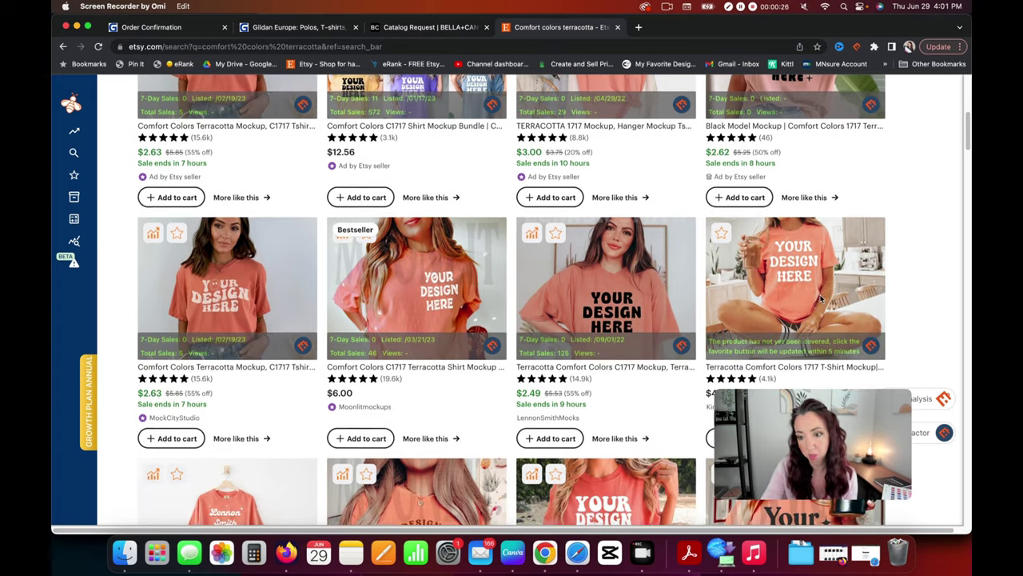
scroll(816, 294, down, 5)
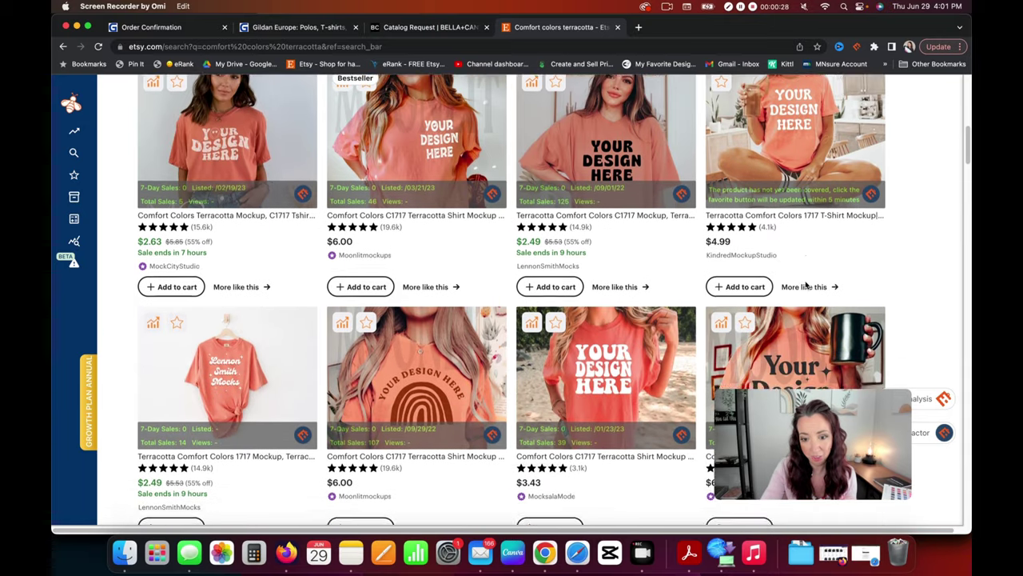
scroll(806, 284, down, 1)
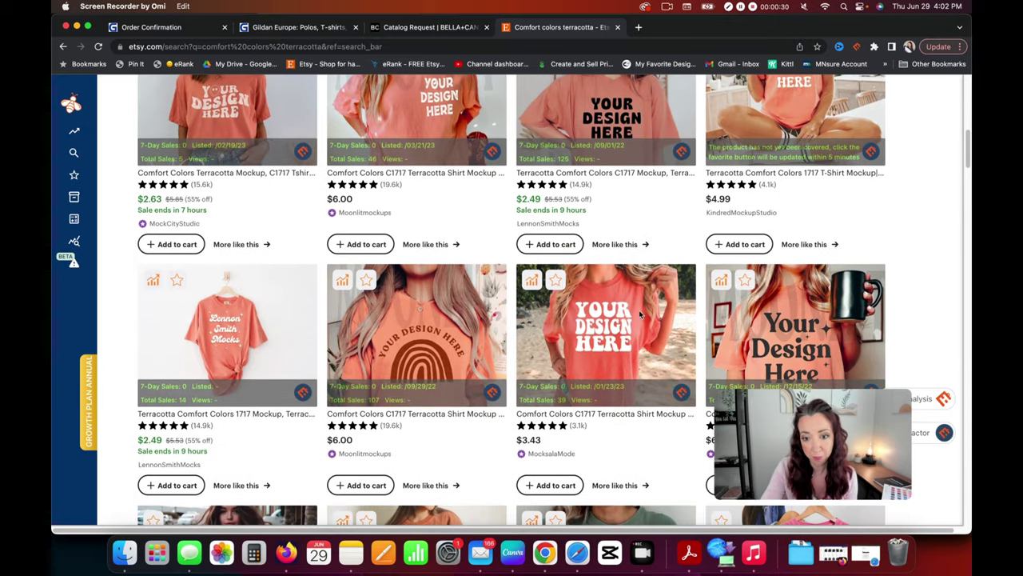
scroll(640, 314, down, 2)
scroll(655, 295, down, 1)
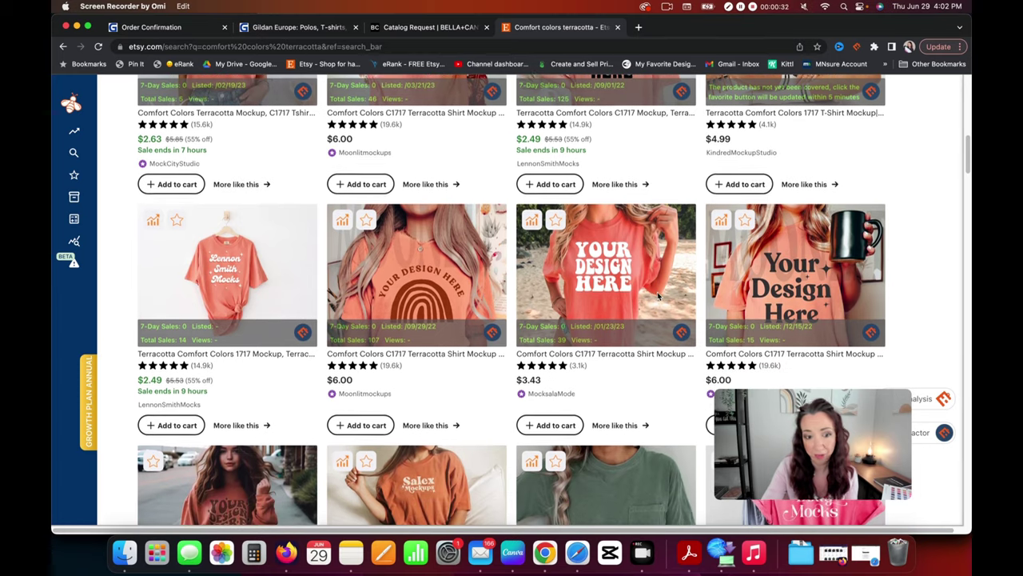
scroll(657, 296, down, 2)
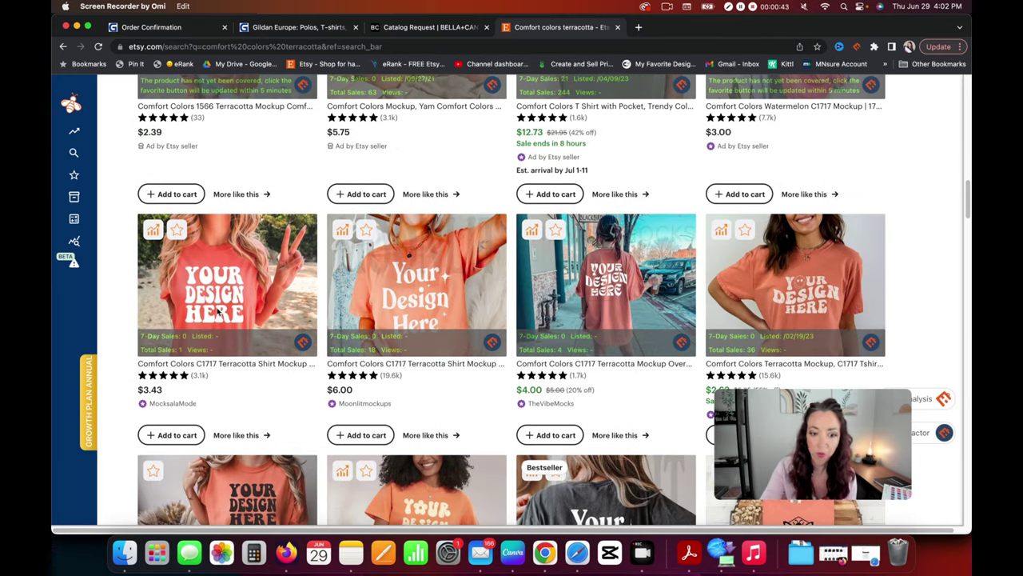
scroll(444, 292, down, 2)
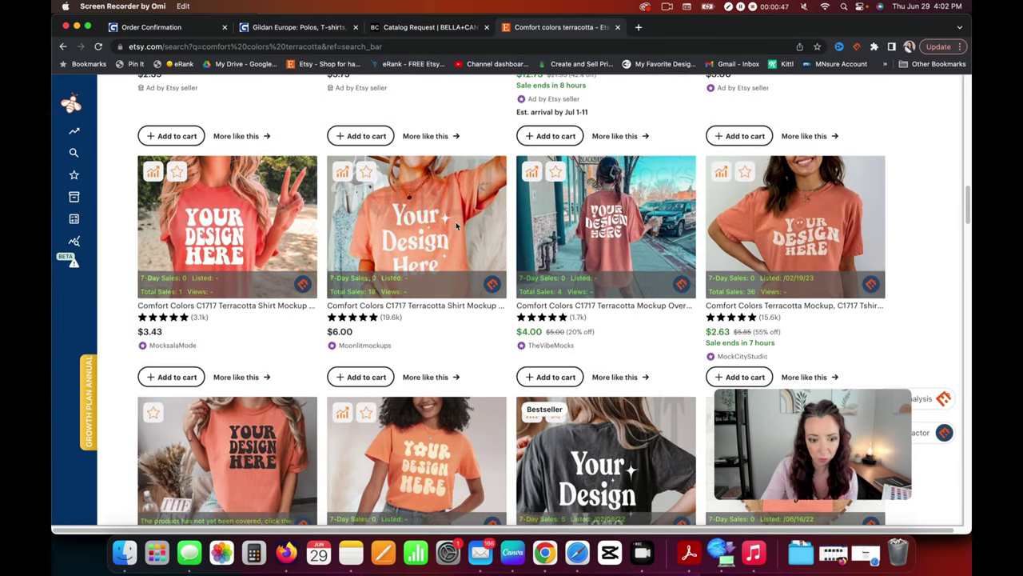
scroll(457, 227, down, 1)
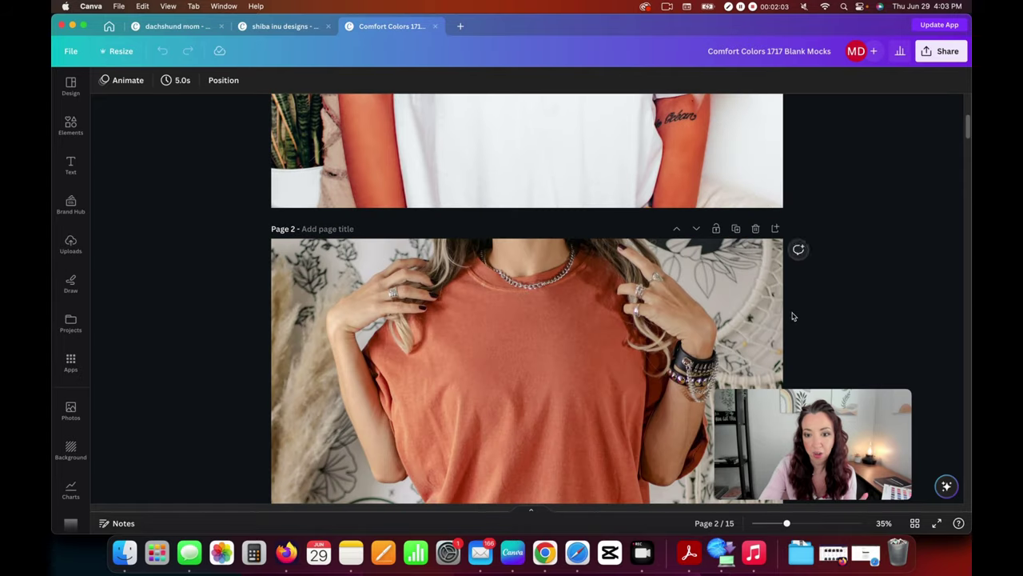
Select the terracotta Comfort Colors 1717 tee photo on page 2
scroll(791, 315, up, 5)
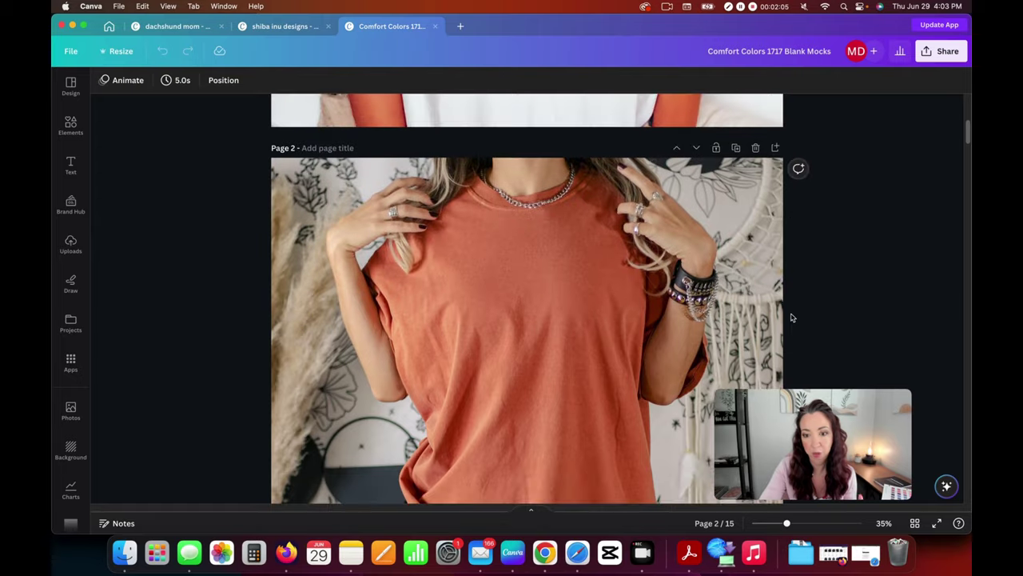
scroll(787, 307, down, 1)
click(605, 294)
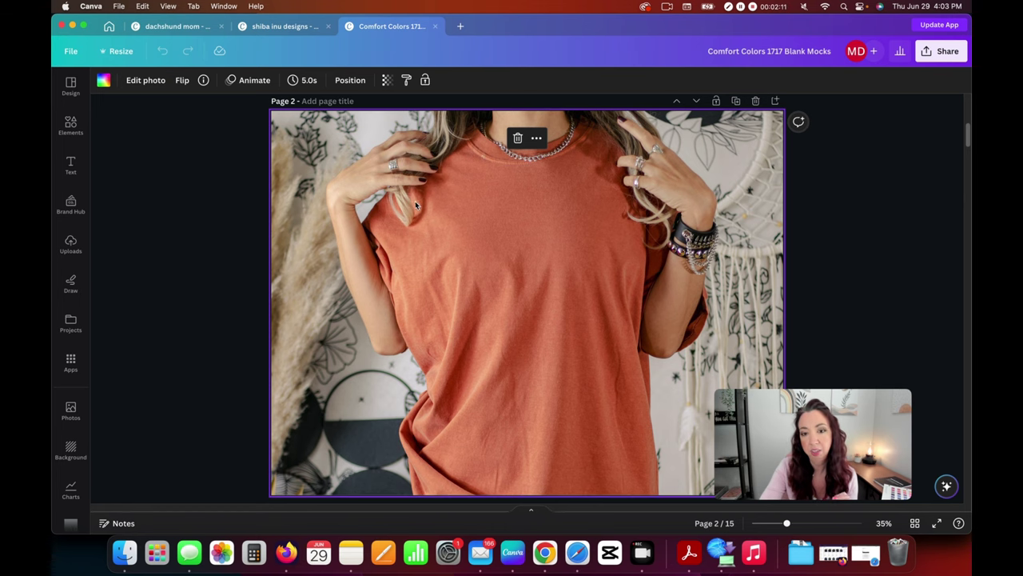
scroll(469, 191, down, 1)
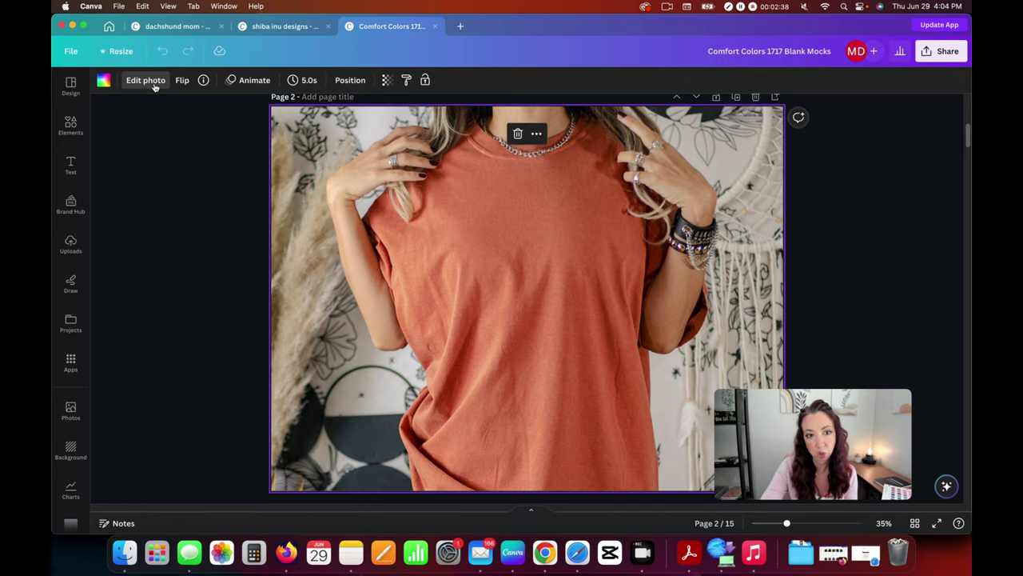
In Edit photo's Adjust panel, drag the shirt photo's Temperature down to -40
click(153, 85)
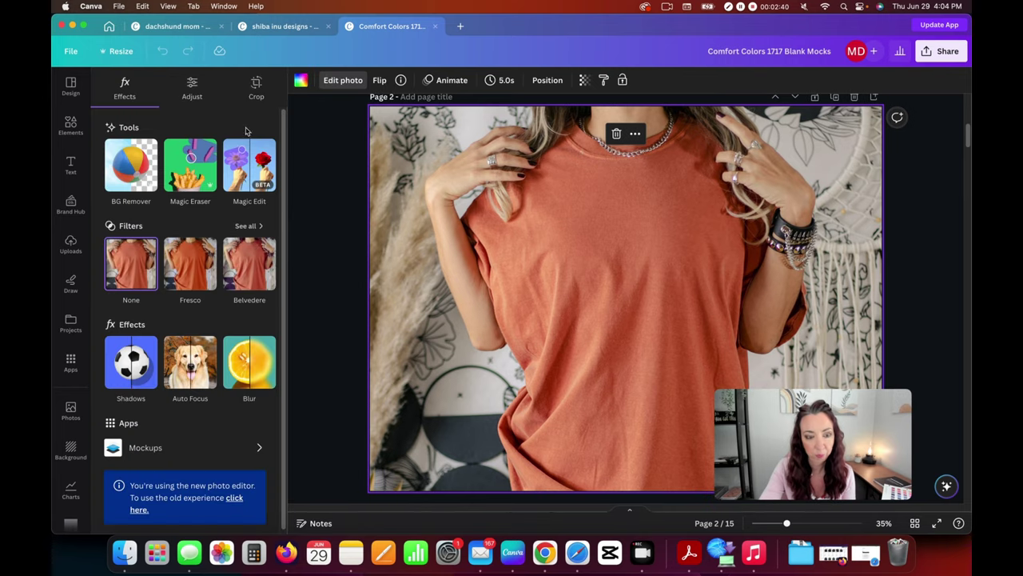
click(192, 94)
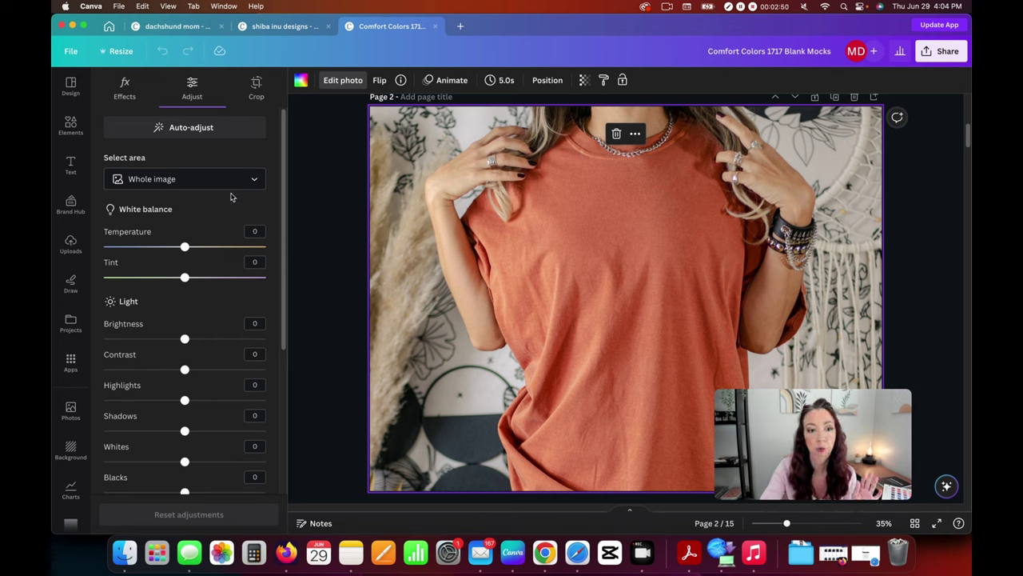
scroll(252, 190, down, 2)
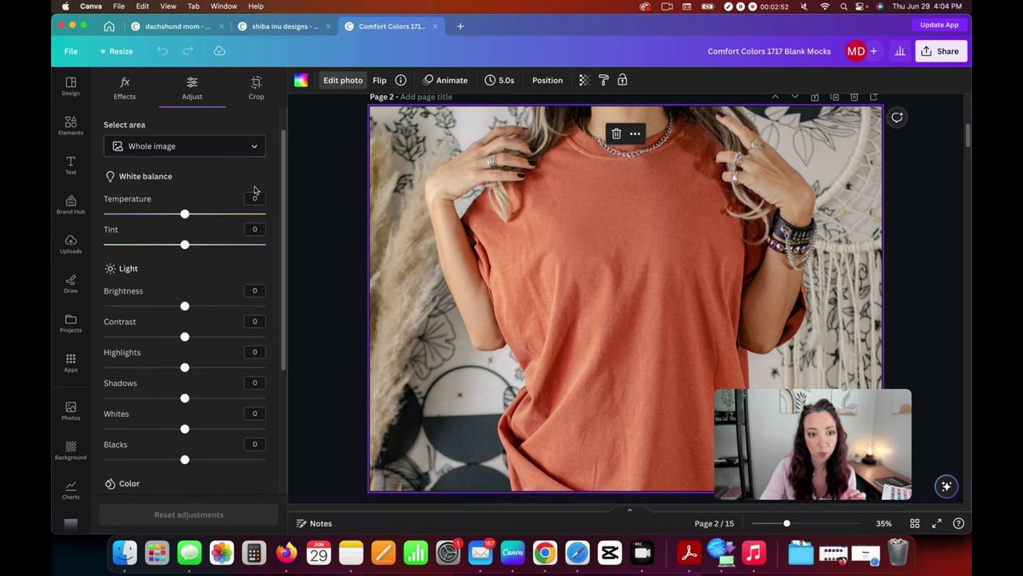
scroll(256, 196, down, 1)
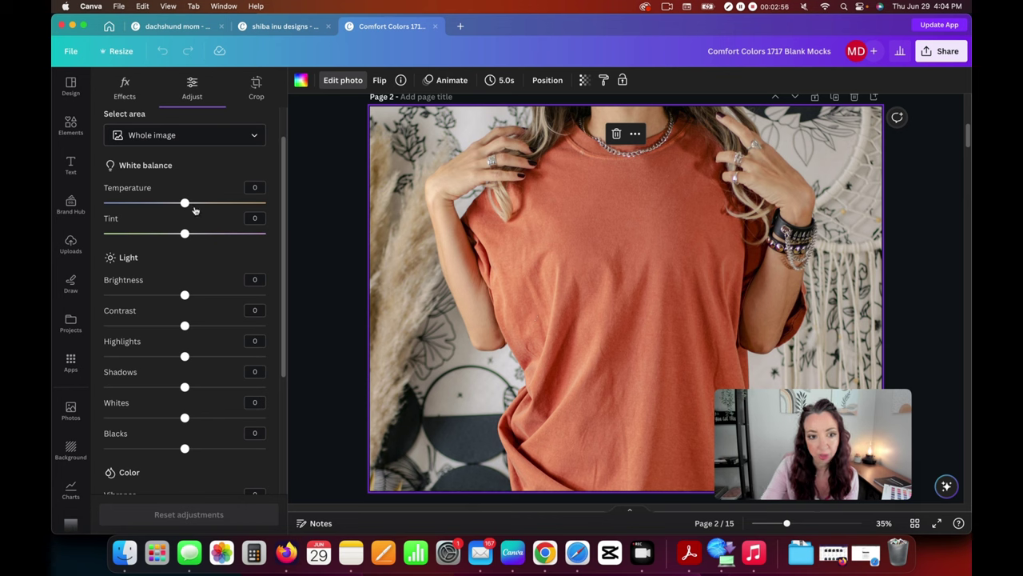
drag(185, 205, 153, 217)
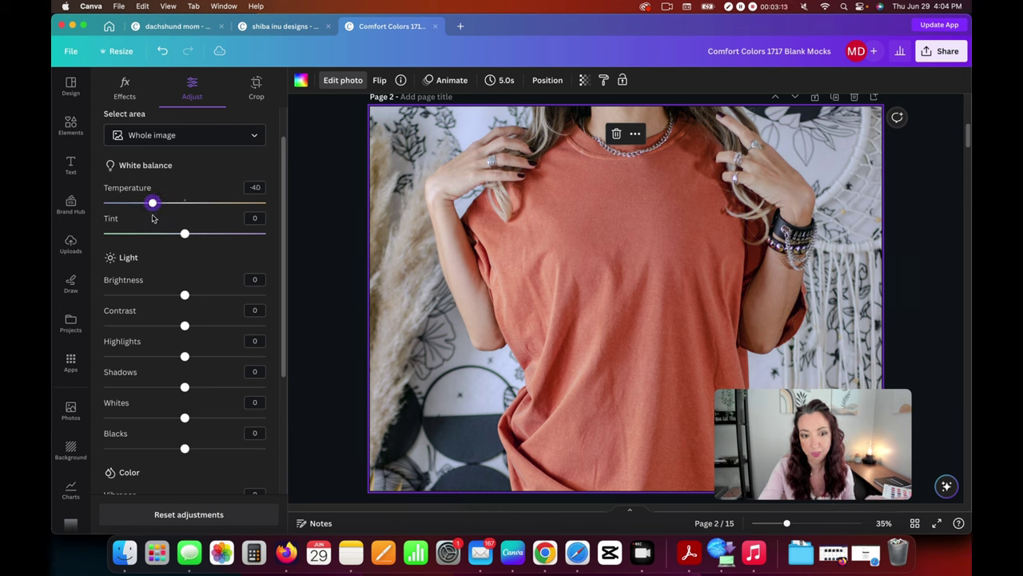
Adjust the shirt photo to contrast 32, brightness 11 and blacks -23
scroll(501, 224, down, 2)
scroll(500, 229, down, 1)
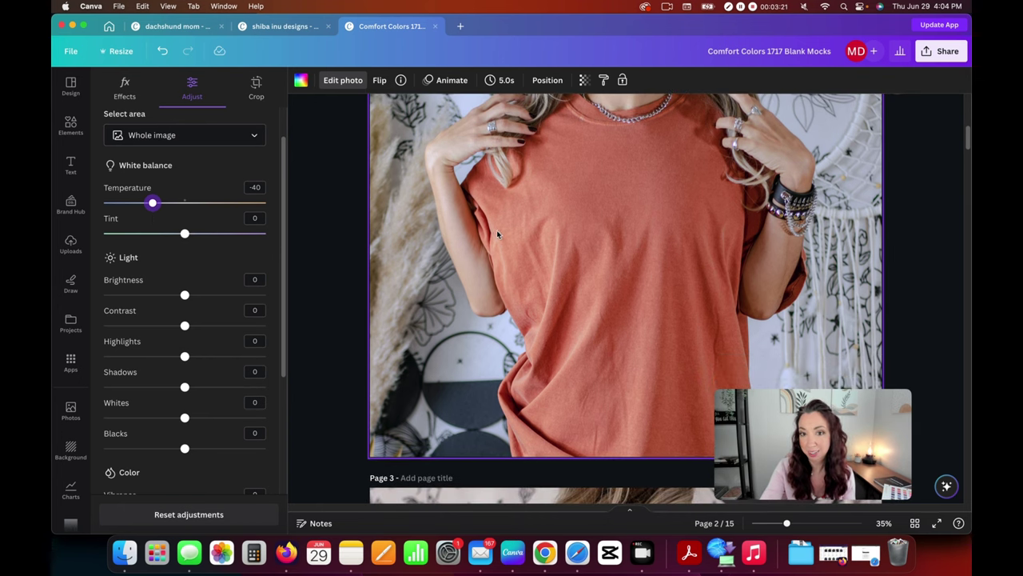
scroll(496, 231, down, 3)
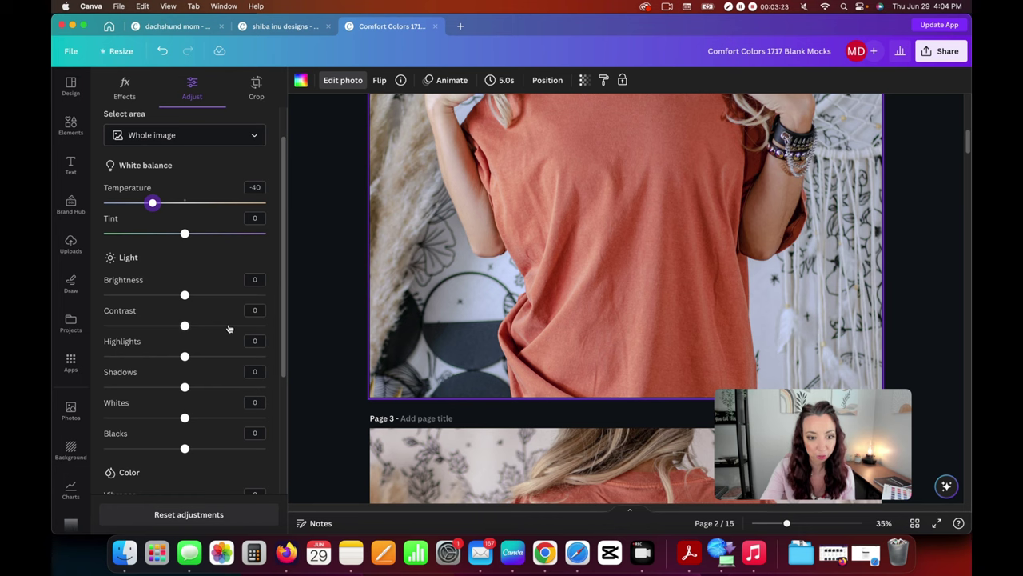
scroll(229, 326, down, 4)
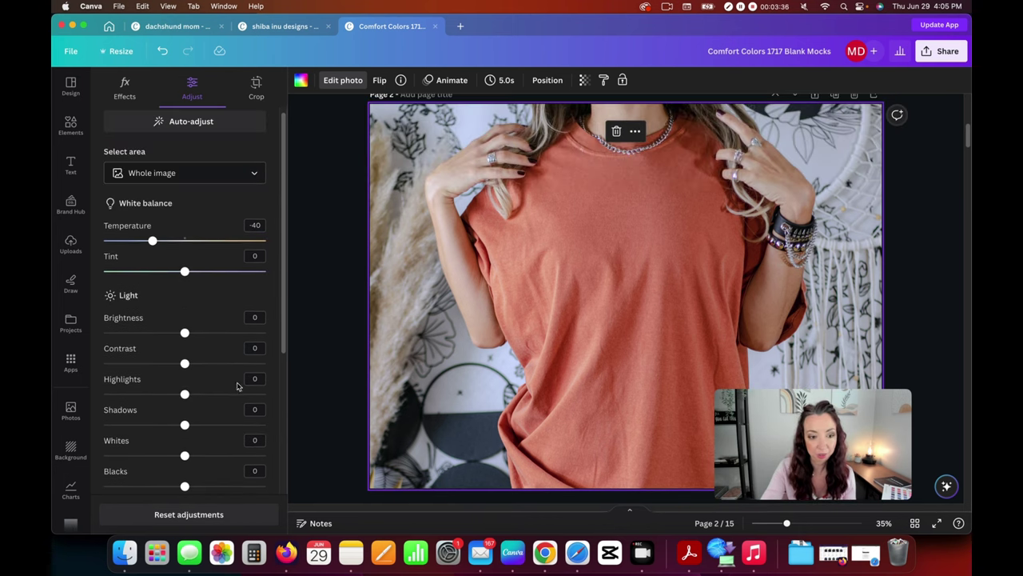
scroll(236, 383, down, 1)
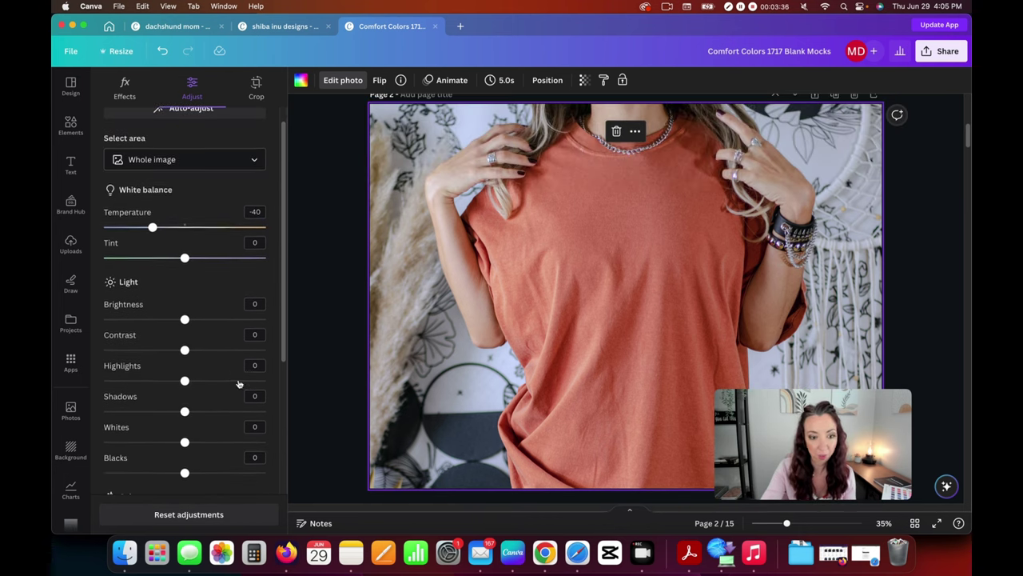
drag(184, 350, 210, 350)
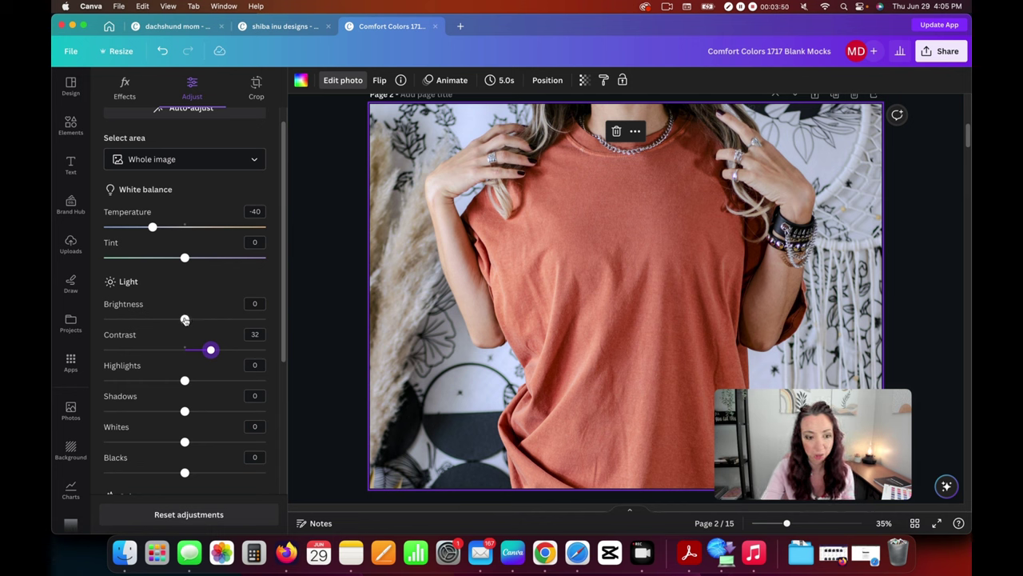
mouse_move(185, 319)
mouse_down()
mouse_move(206, 320)
mouse_move(194, 320)
mouse_up()
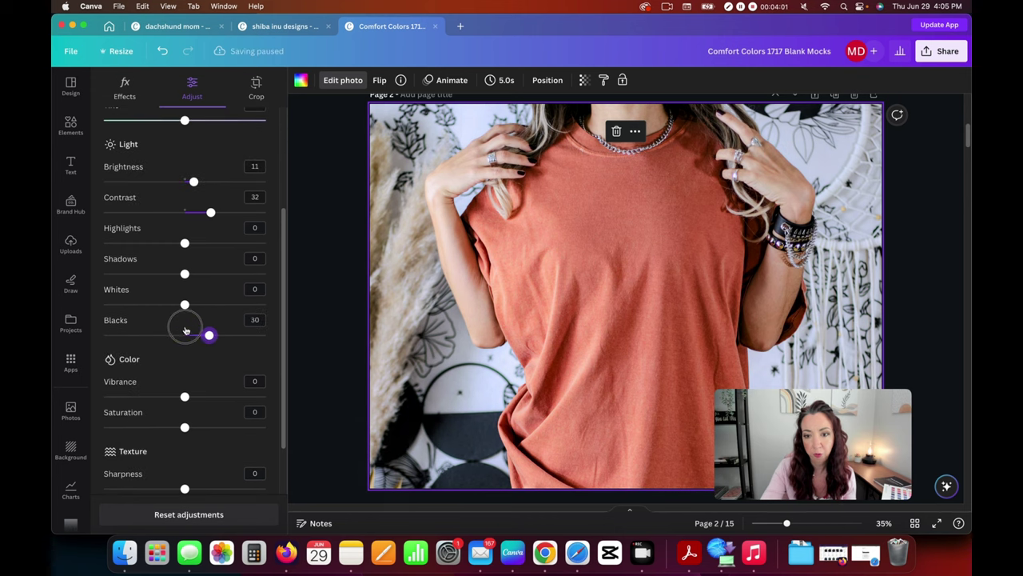
drag(186, 330, 163, 335)
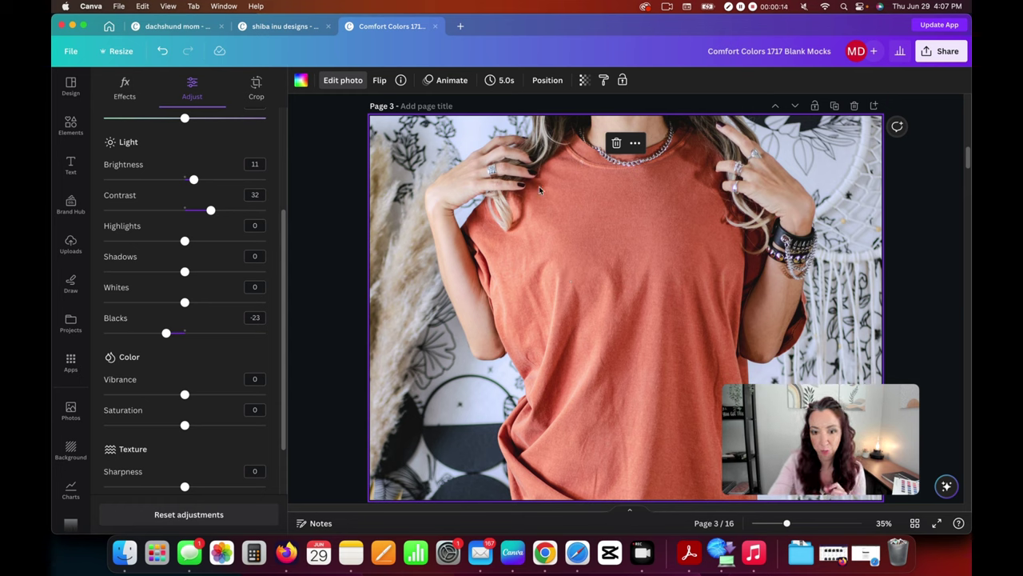
Detach the corrected tee photo, move it onto page 2, crop its left edge, and select the original for comparison
right_click(549, 214)
click(621, 376)
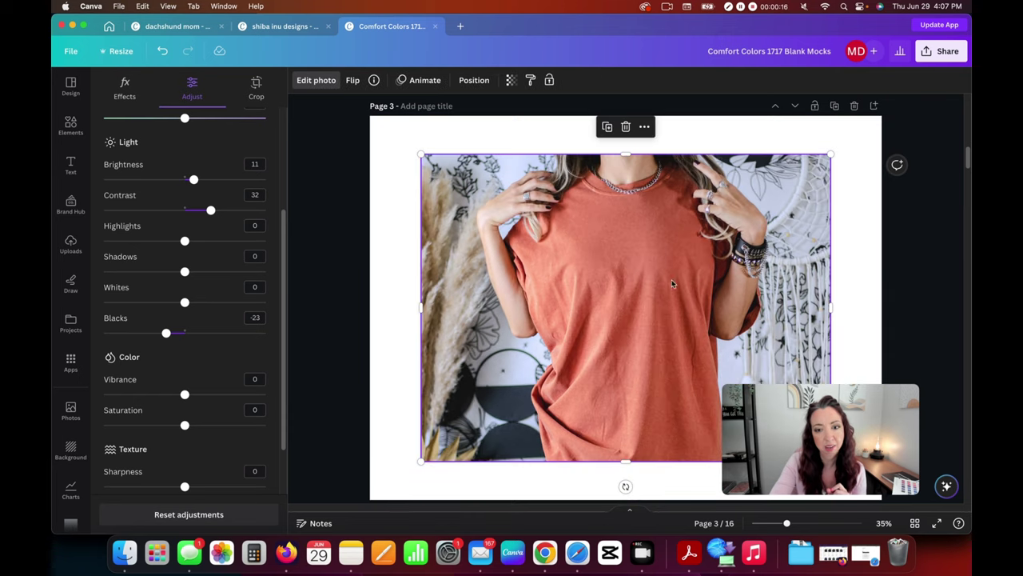
drag(624, 309, 651, 247)
drag(476, 244, 616, 257)
click(578, 149)
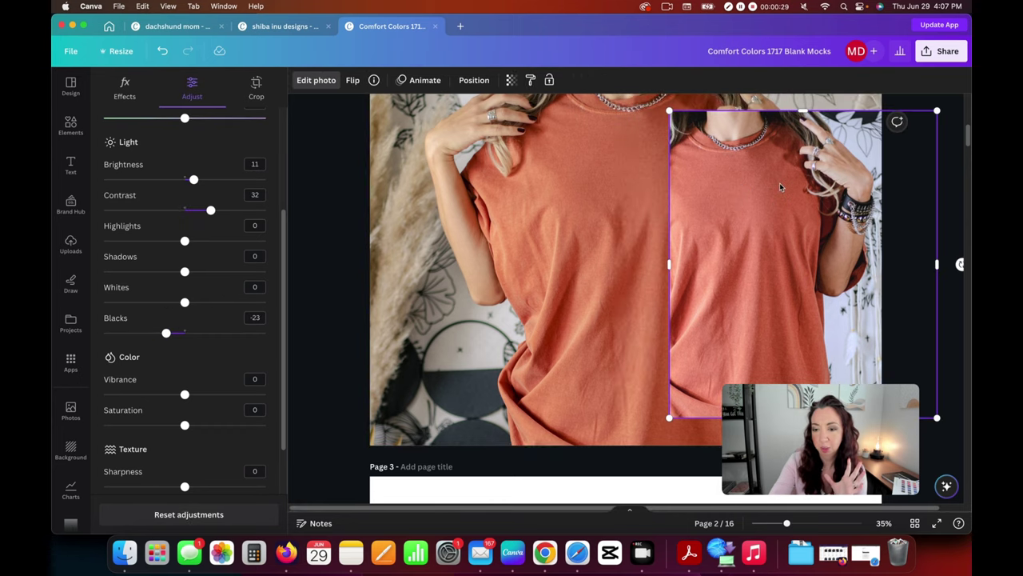
click(572, 186)
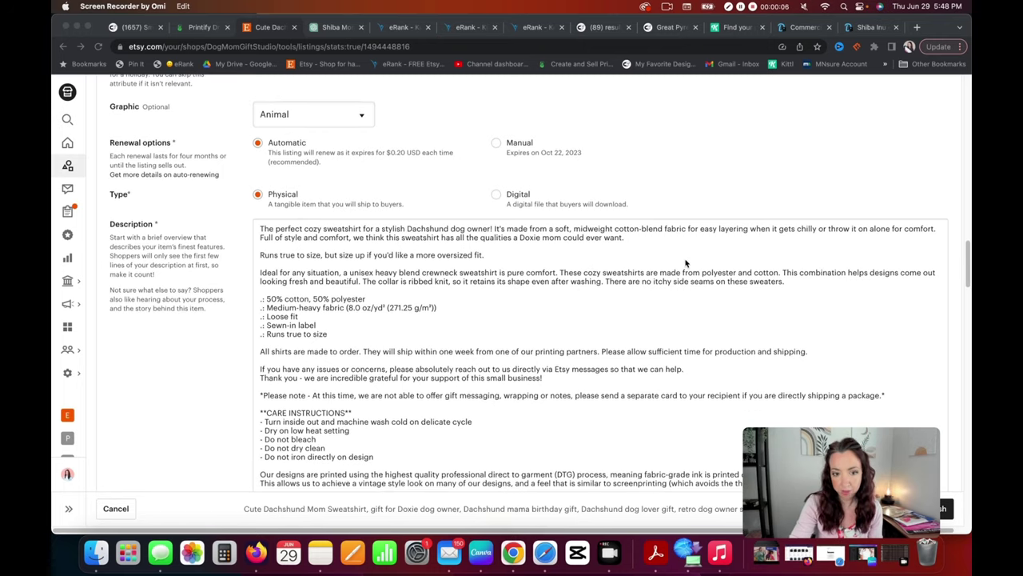
scroll(685, 263, down, 2)
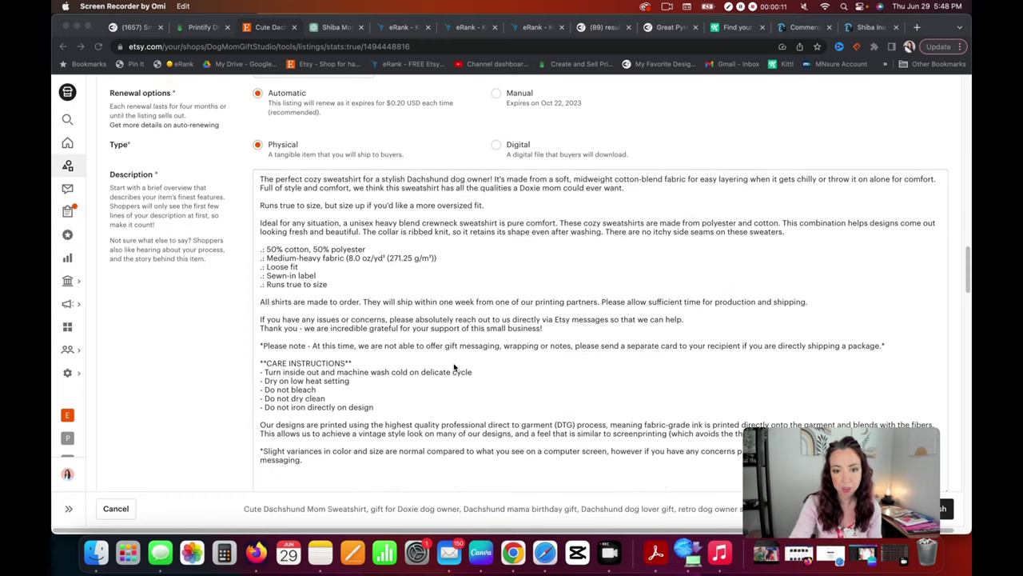
scroll(354, 263, down, 1)
scroll(354, 263, down, 2)
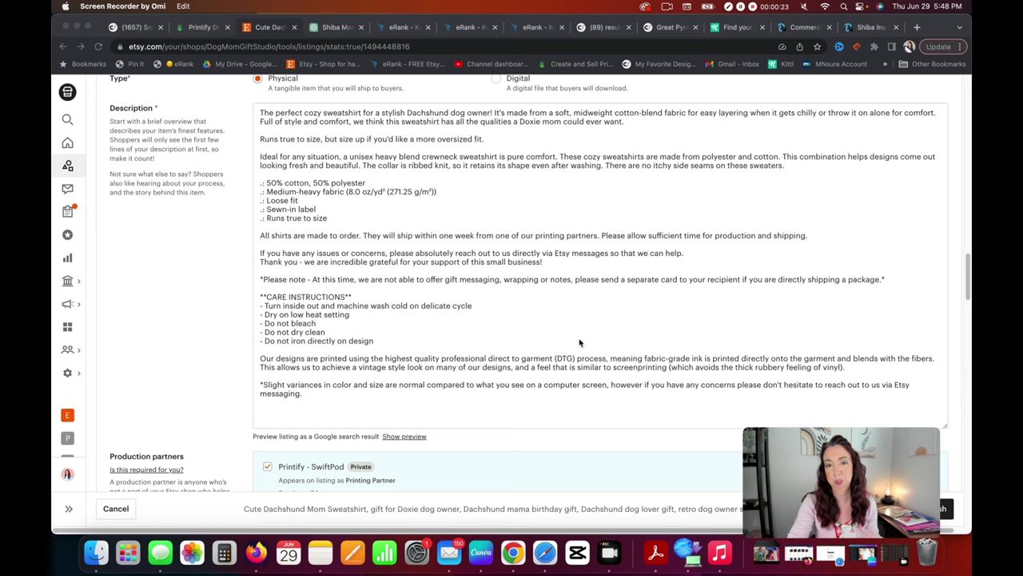
scroll(577, 318, down, 2)
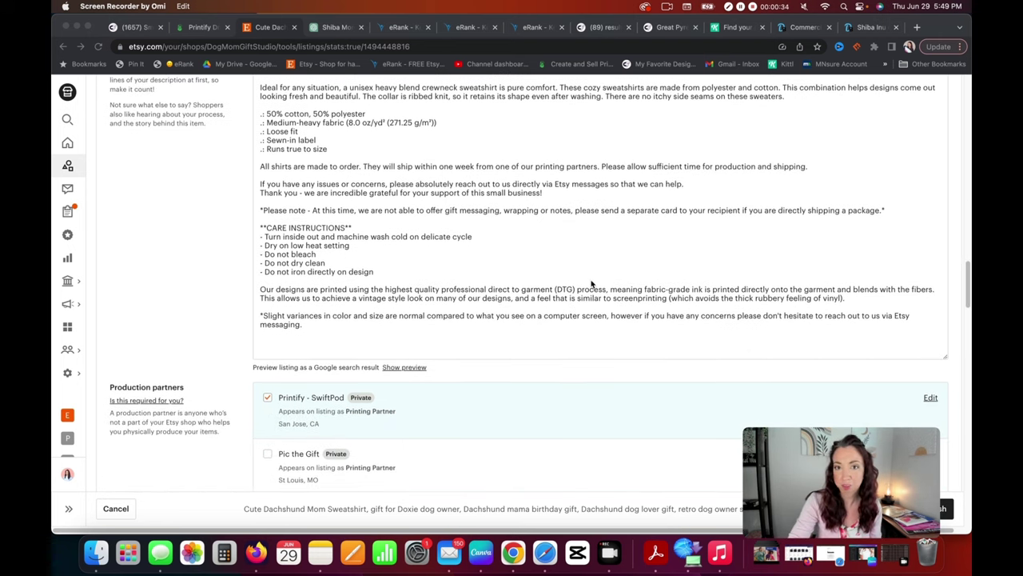